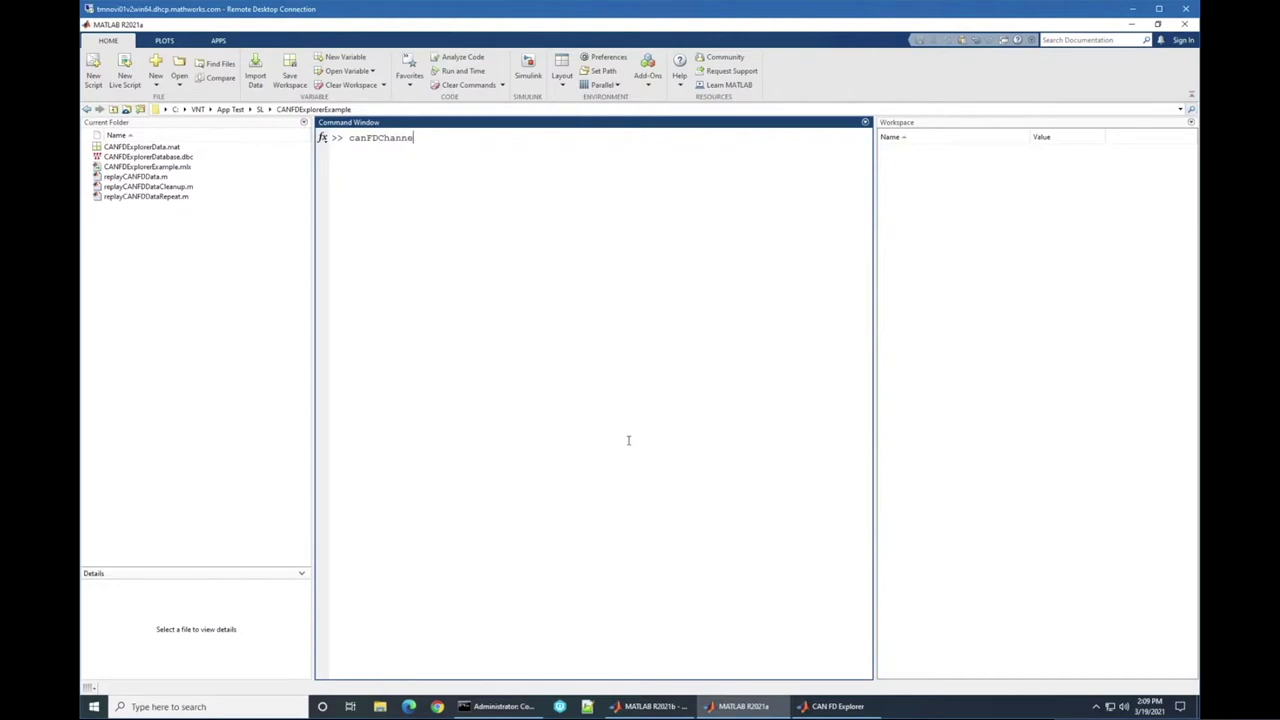
- Run canFDChannelList to list the six CAN FD channels as a table, then show the APPS gallery
type("List")
key("Return")
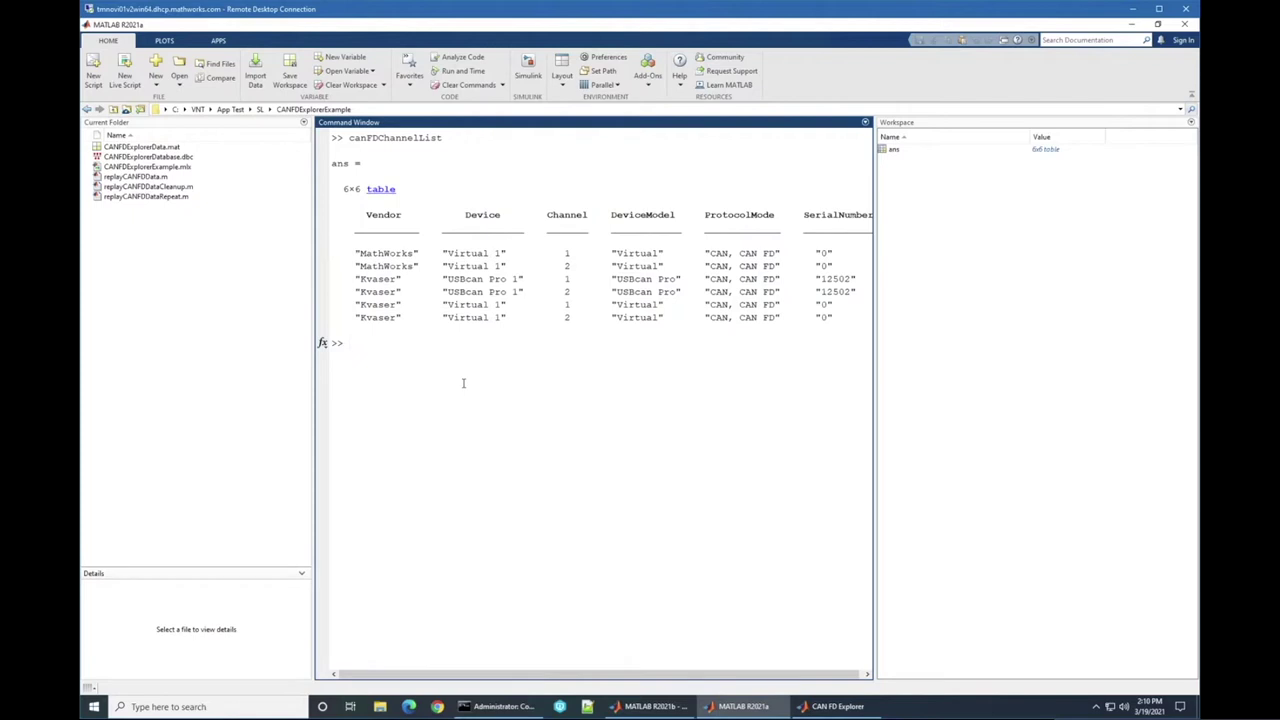
left_click(218, 40)
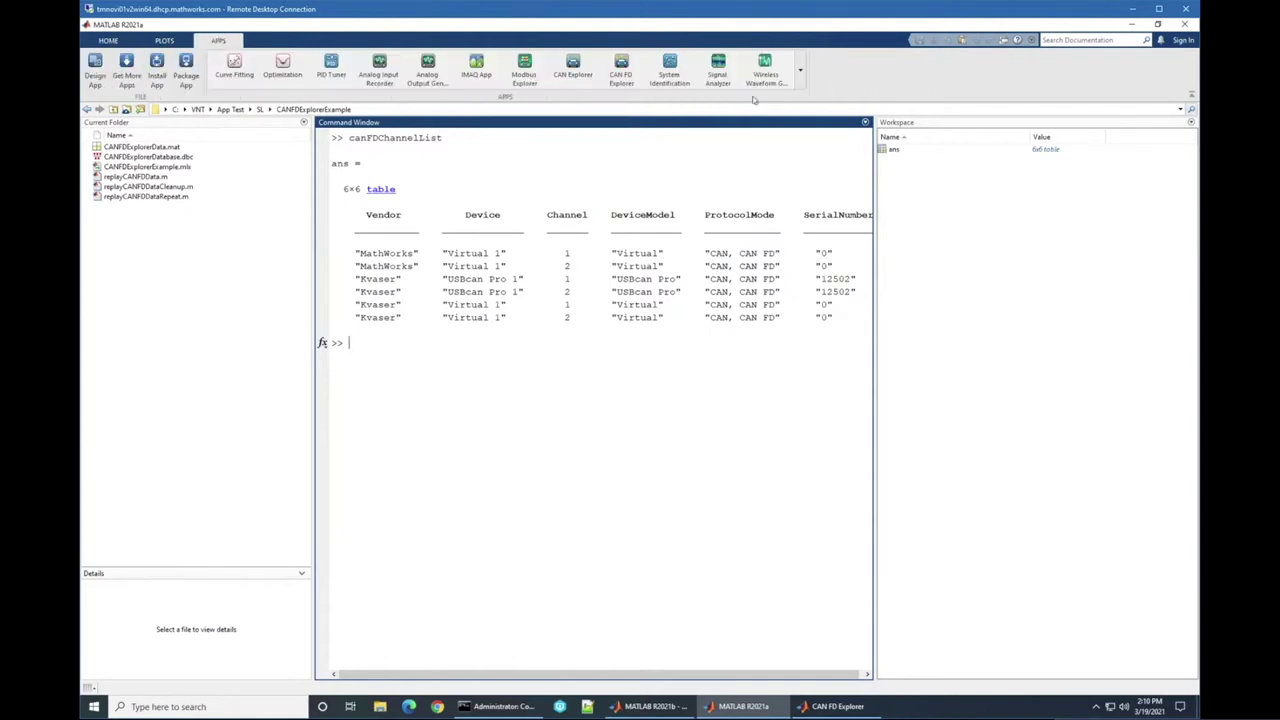
- Expand the full app gallery and scroll down to the Test and Measurement apps
left_click(800, 67)
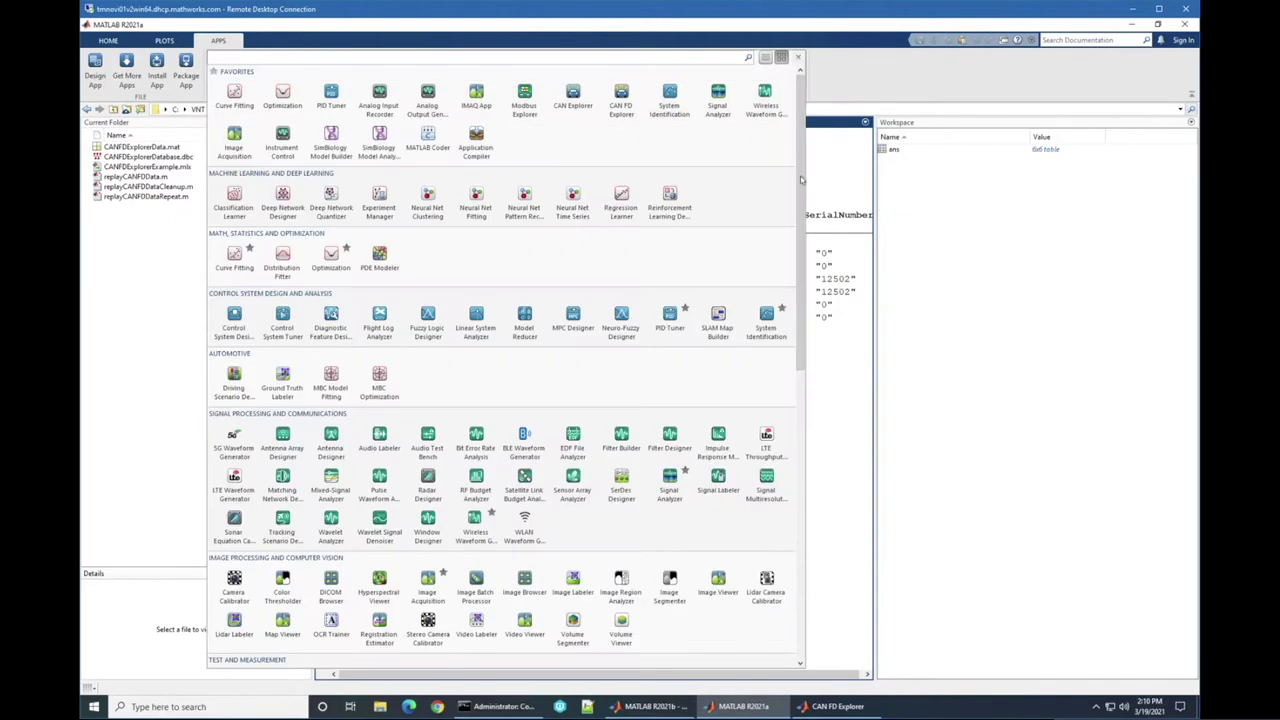
left_click_drag(801, 195, 806, 368)
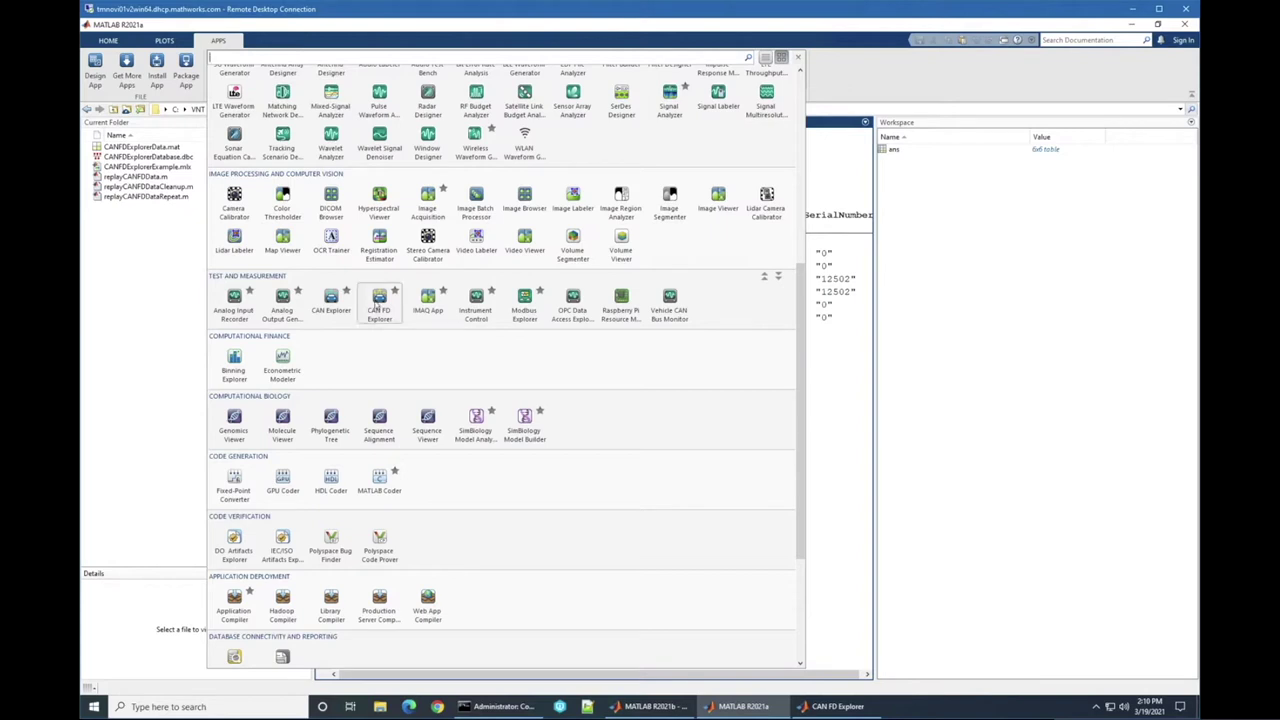
- Launch CAN FD Explorer from the Test and Measurement apps
left_click(840, 392)
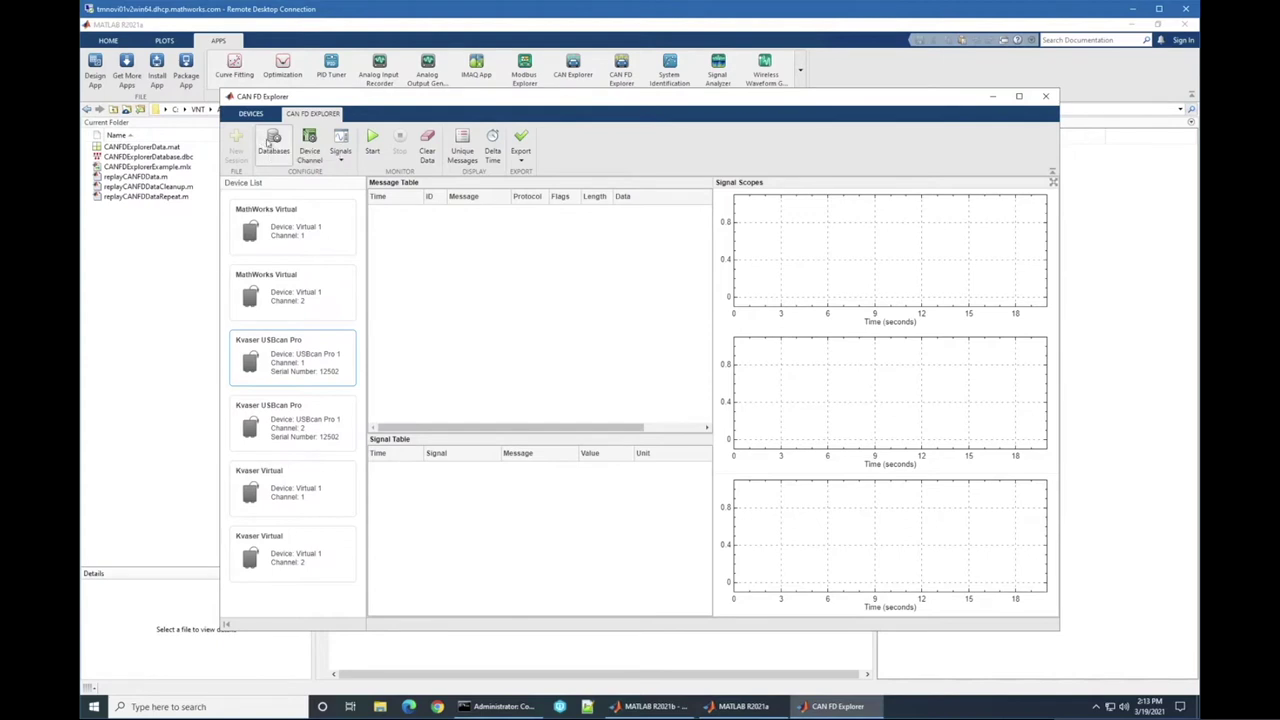
- Add CANFDExplorerDatabase.dbc as the session's database and confirm the configuration
left_click(269, 143)
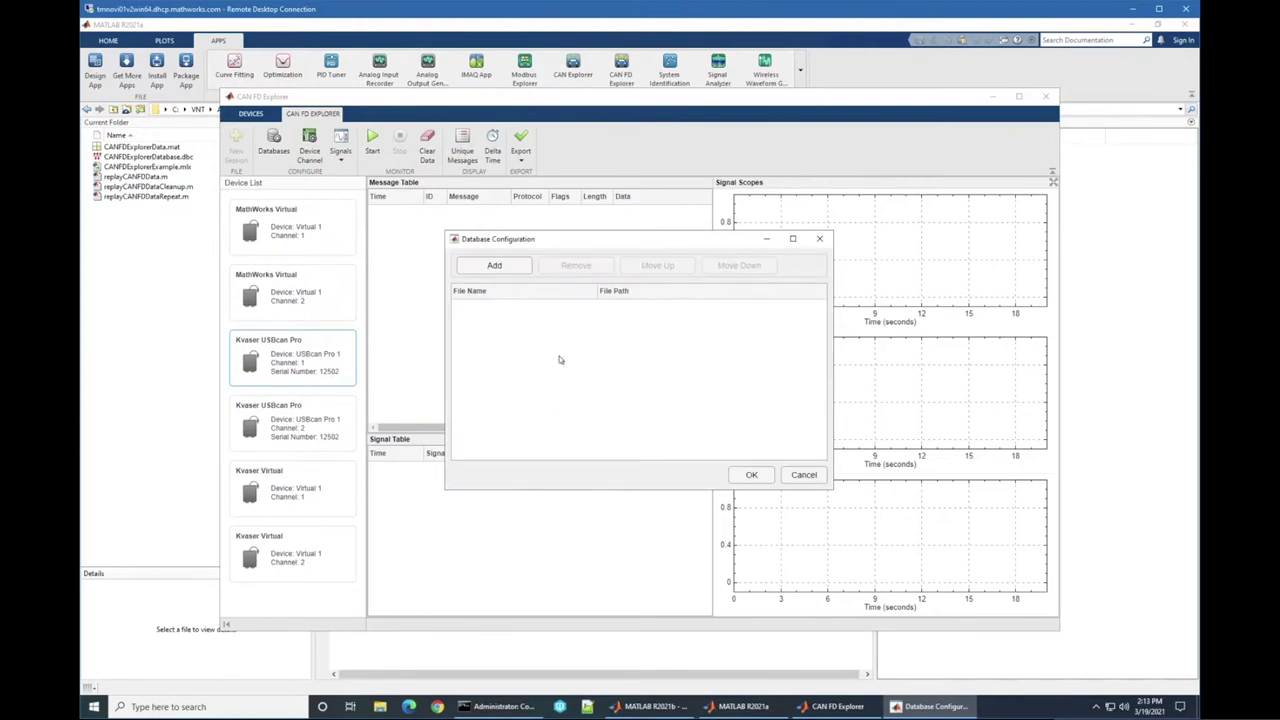
left_click(505, 268)
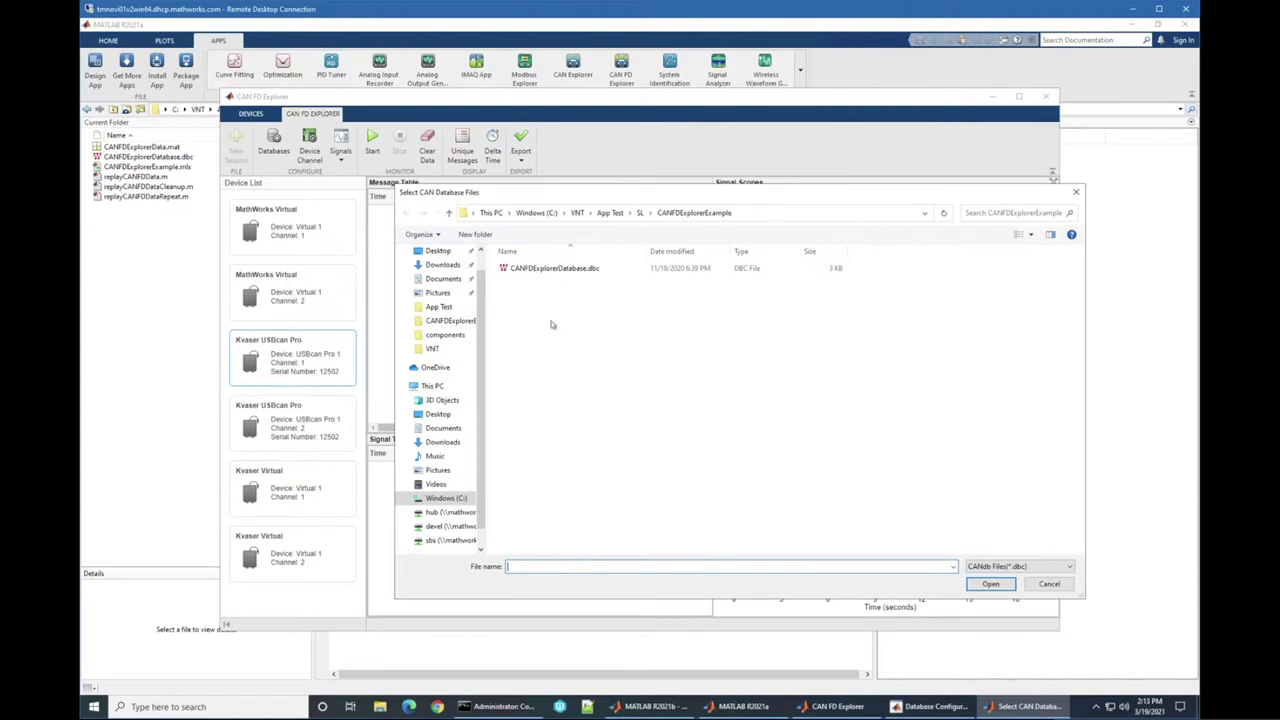
left_click(553, 268)
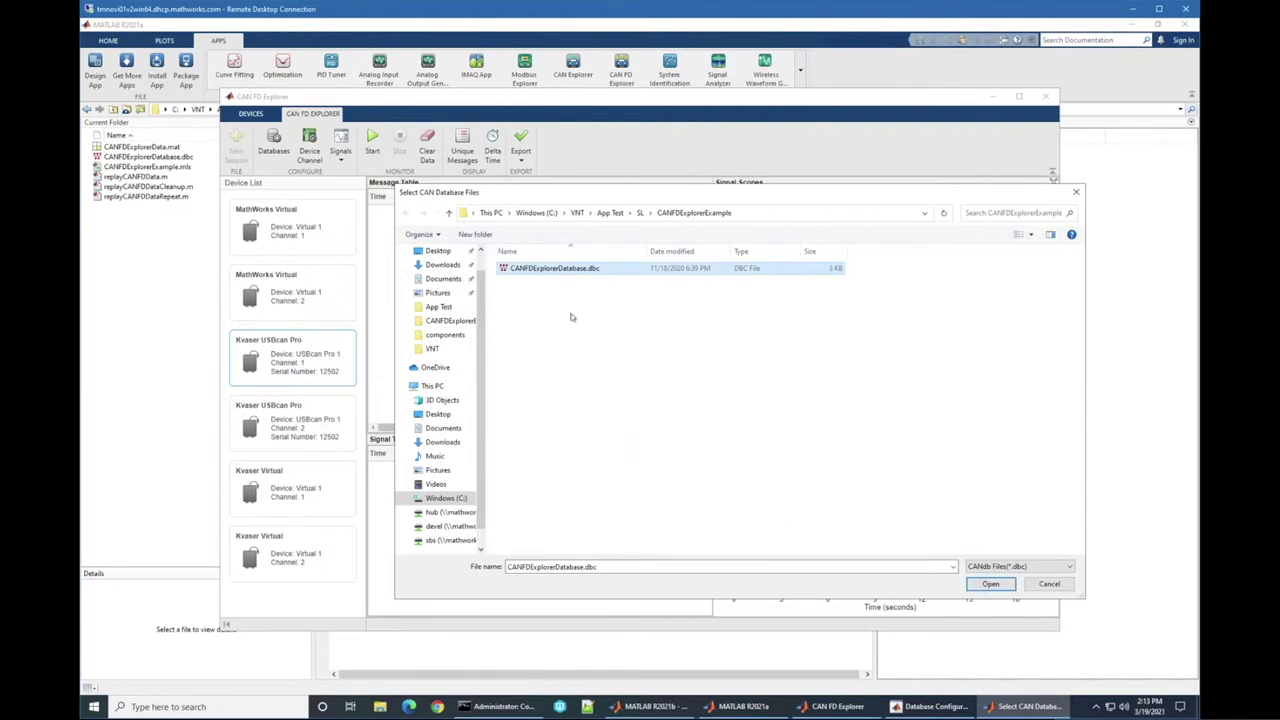
left_click(982, 585)
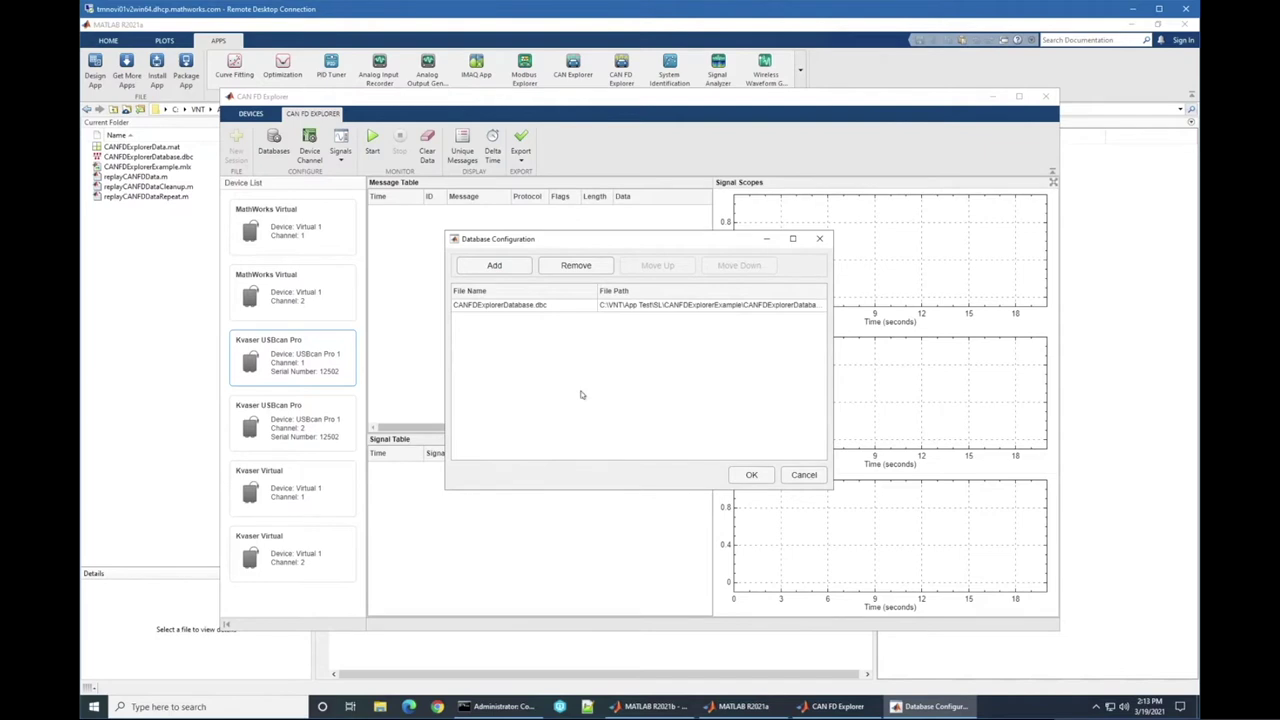
left_click(741, 474)
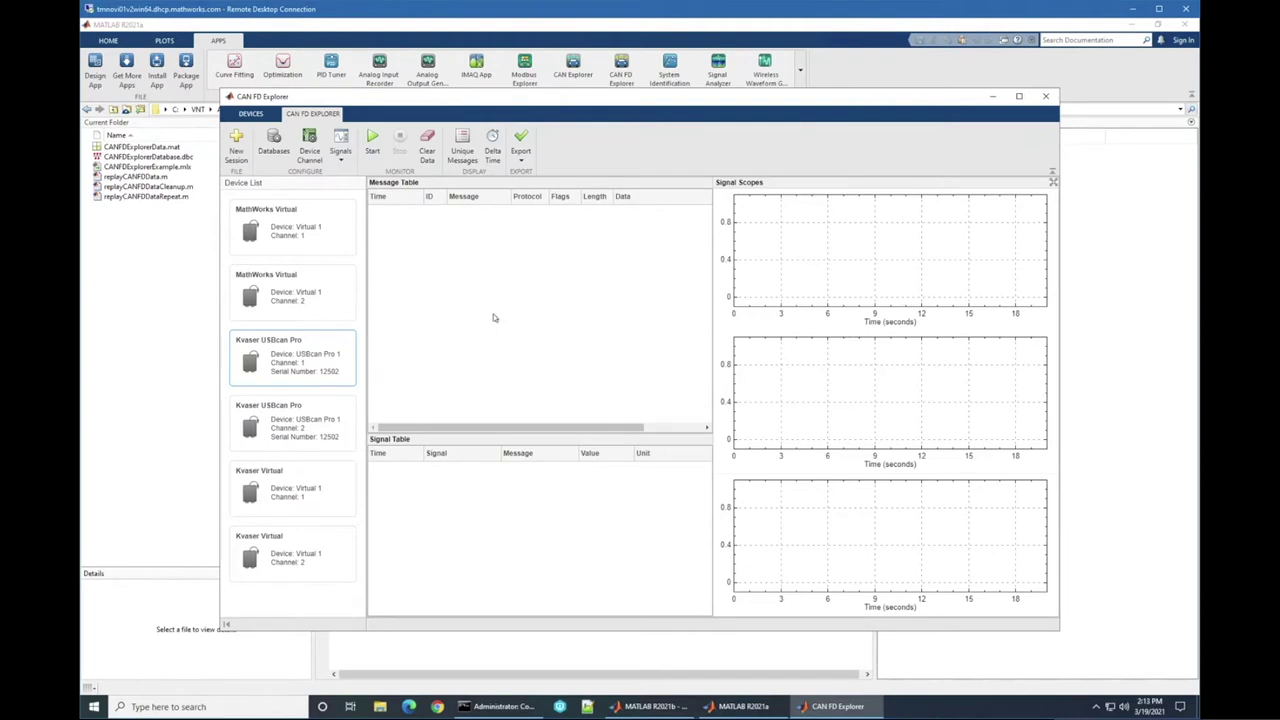
left_click(310, 143)
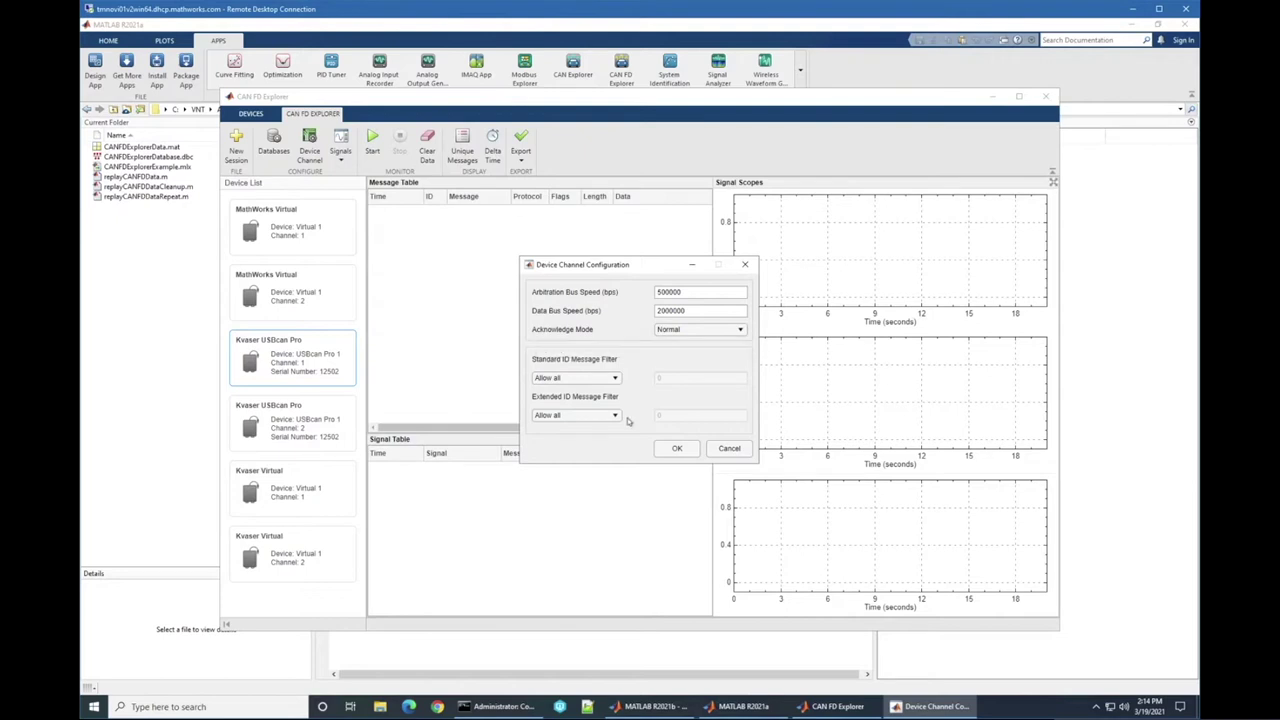
left_click(677, 333)
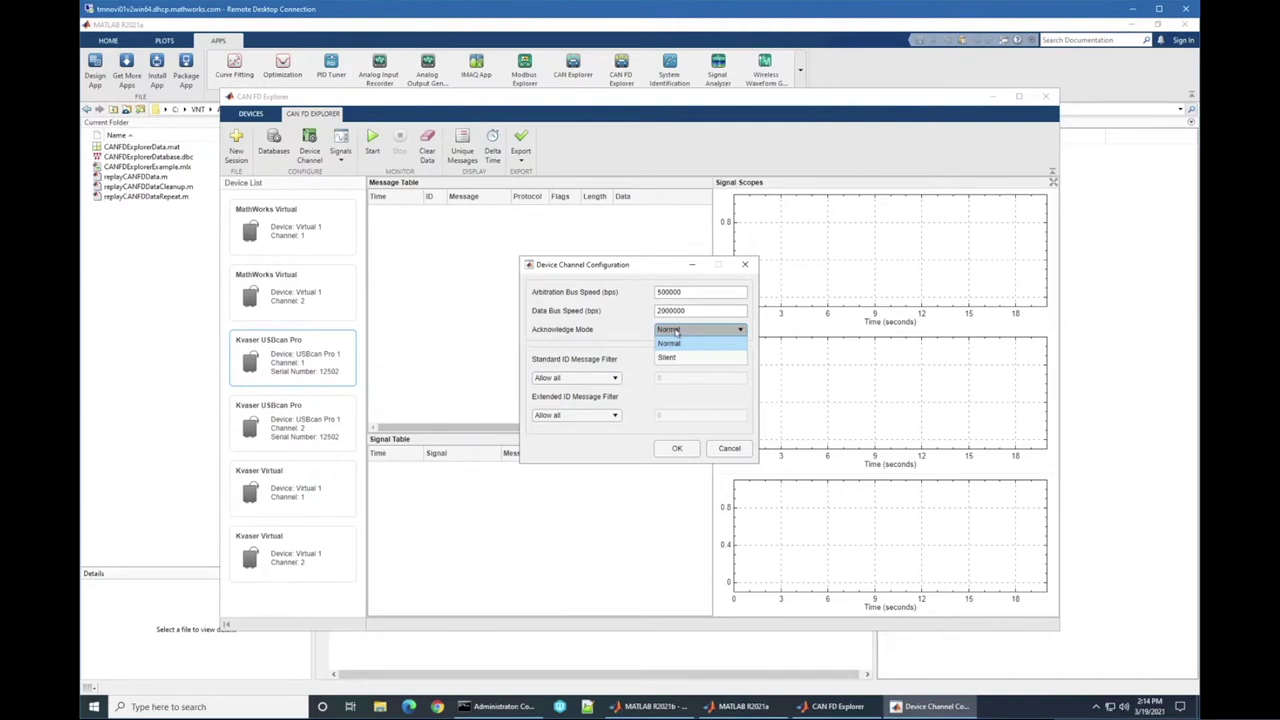
left_click(677, 333)
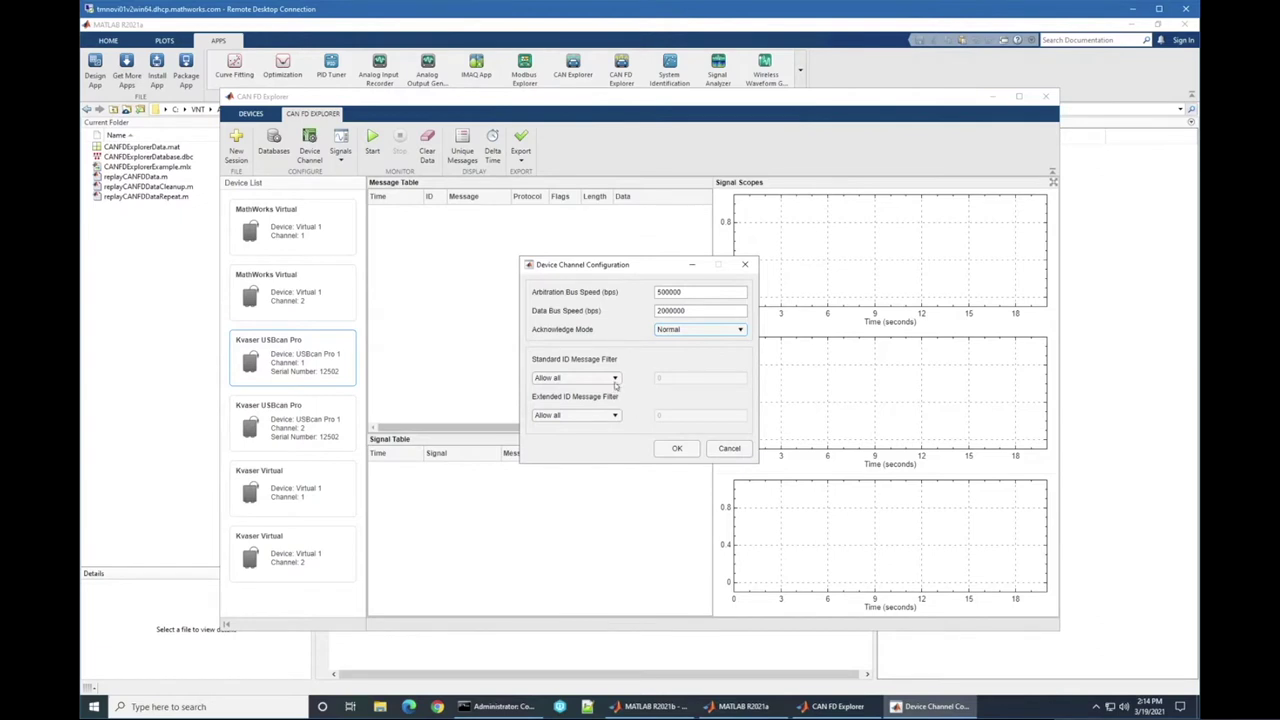
left_click(615, 380)
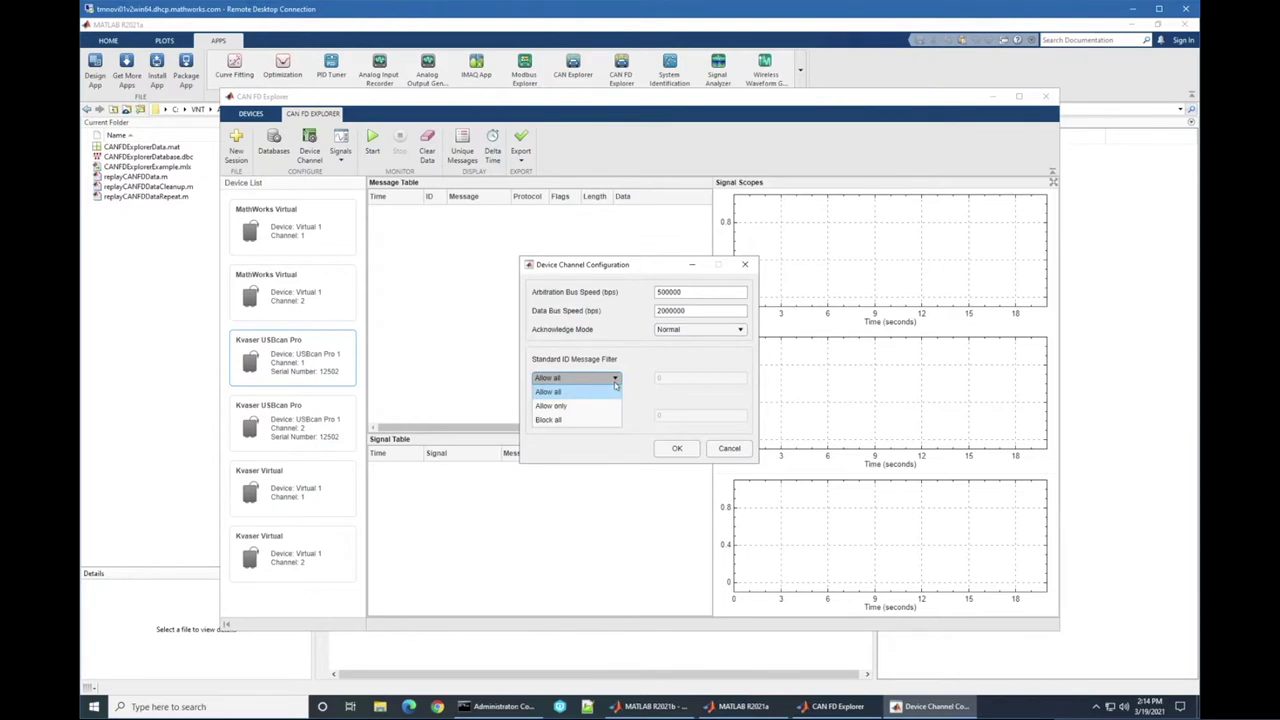
left_click(634, 374)
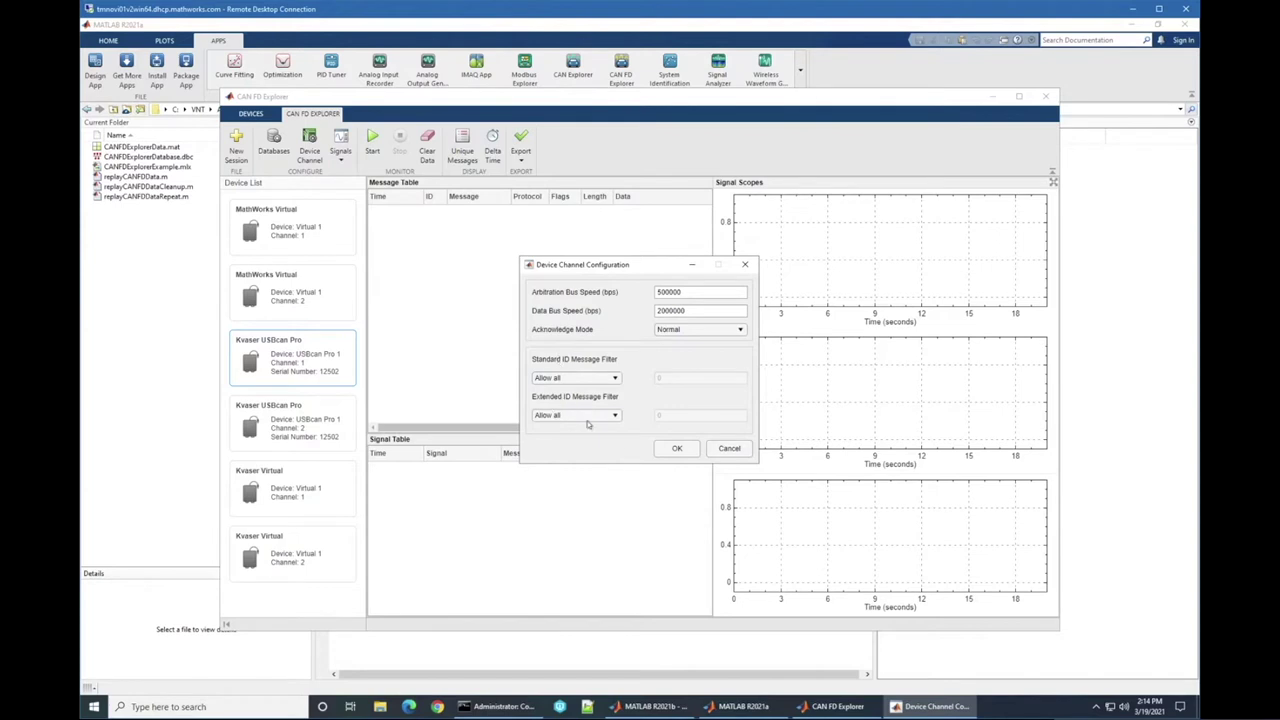
left_click(728, 449)
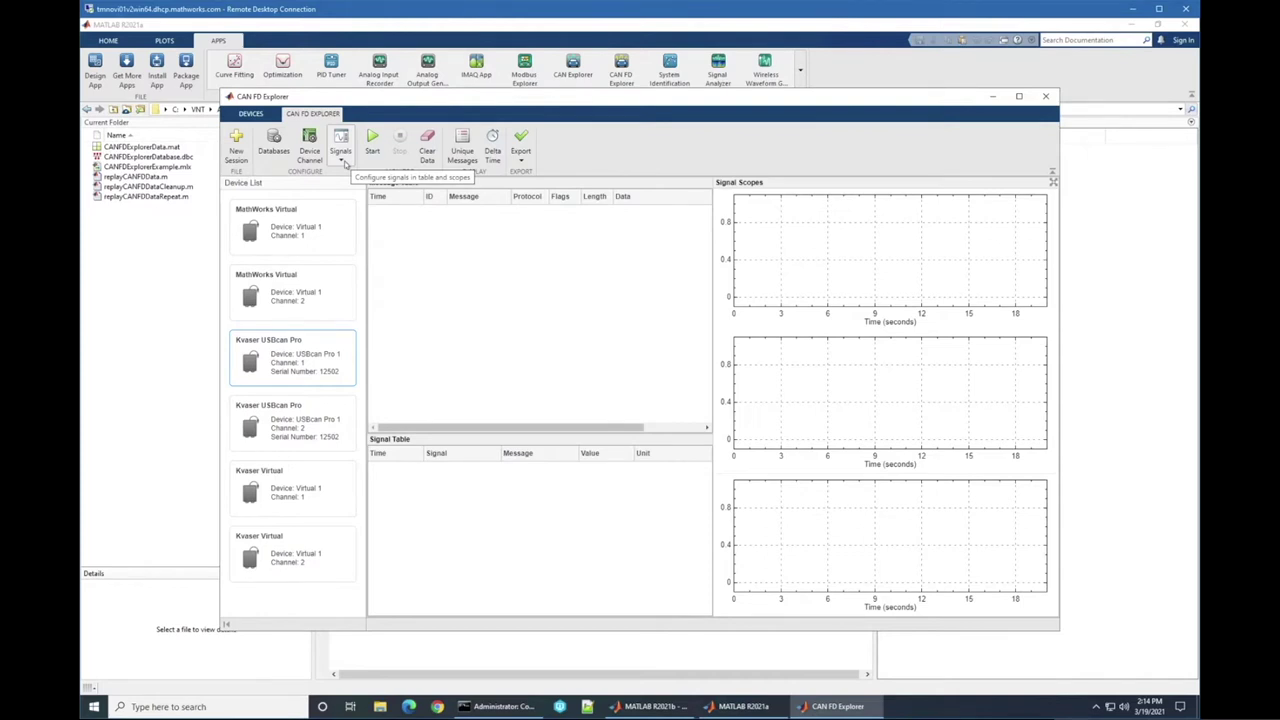
- Open Signal Table Configuration from the Signals menu and begin searching the available signals
left_click(344, 163)
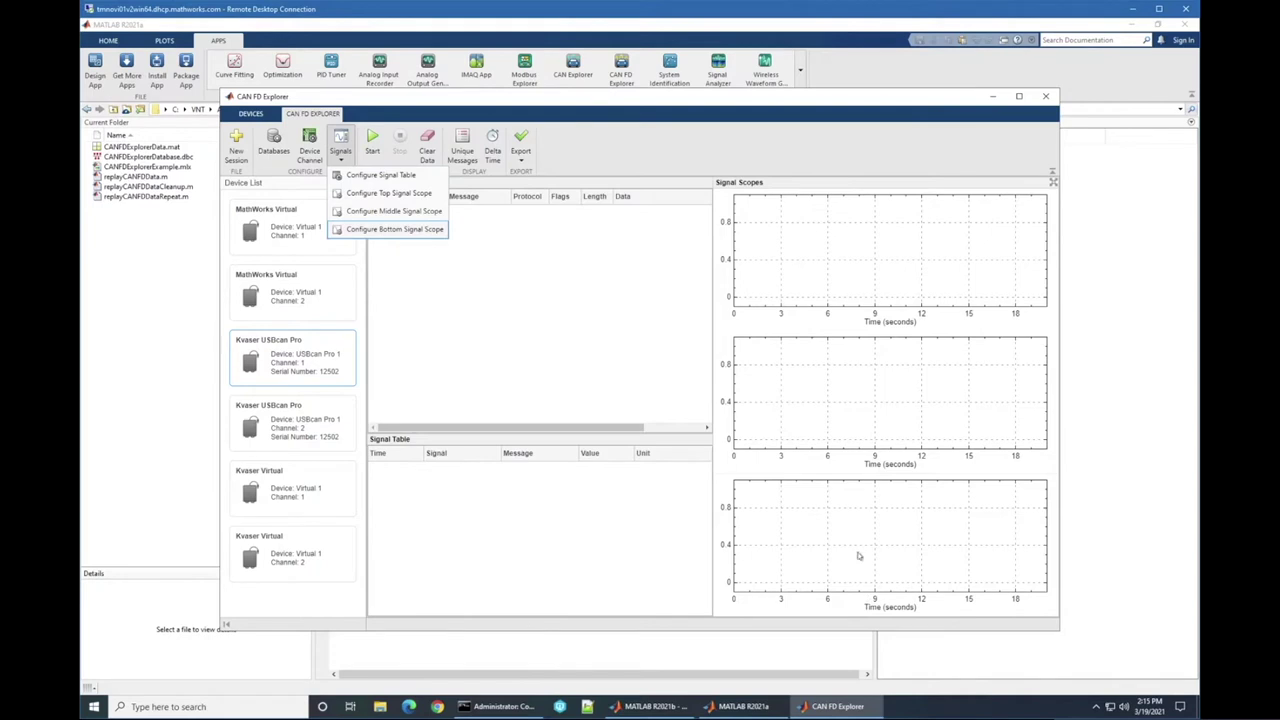
left_click(394, 175)
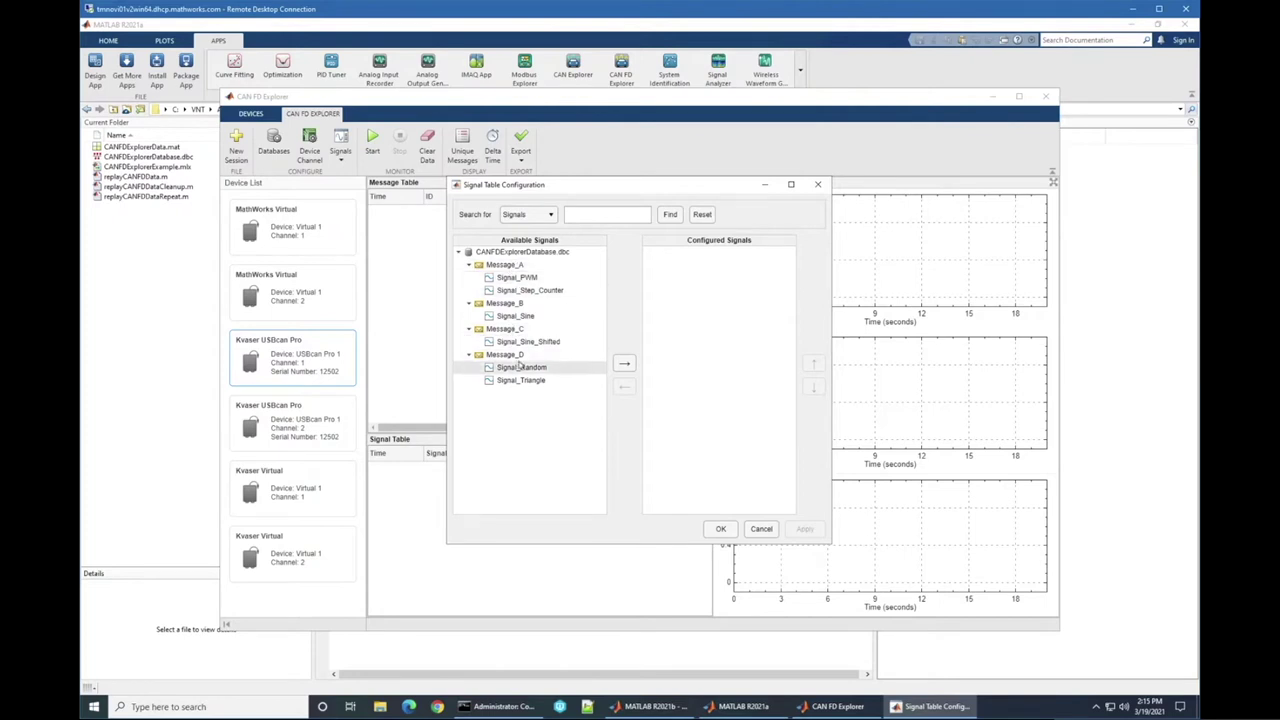
left_click(590, 218)
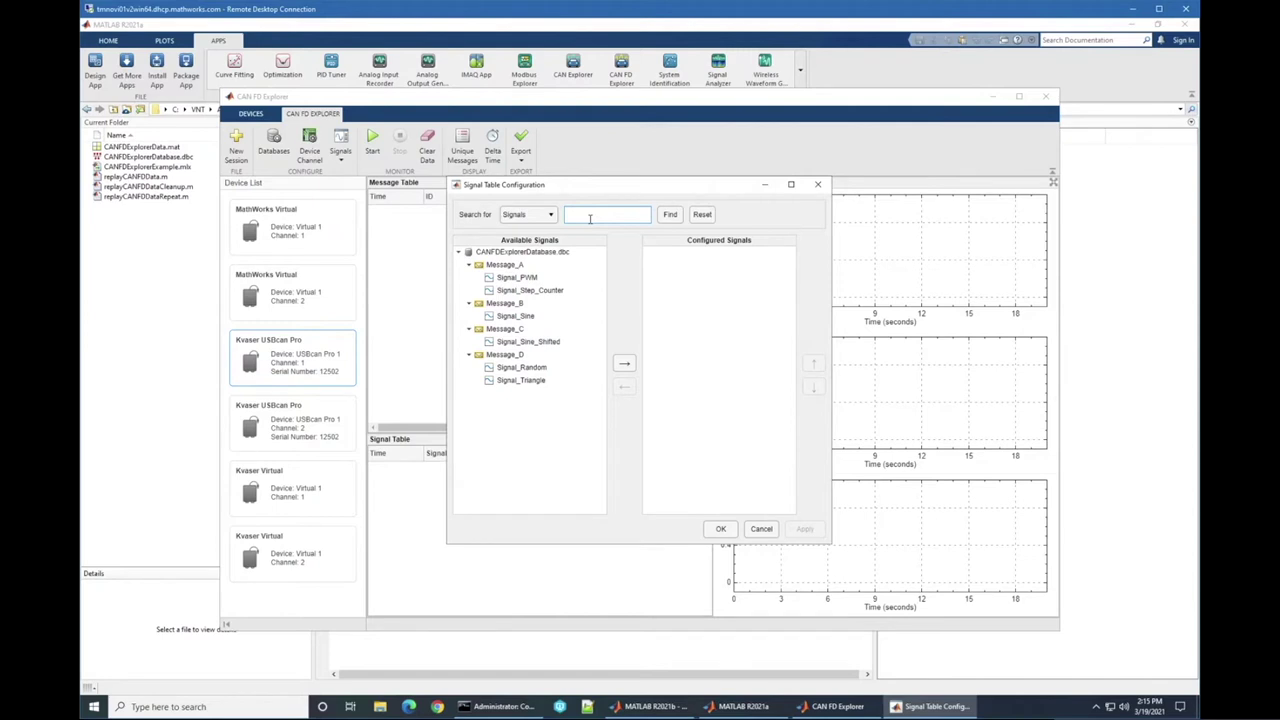
- Filter the signal list by 'pwm', then clear the search and keep searching by signals
type("pwm")
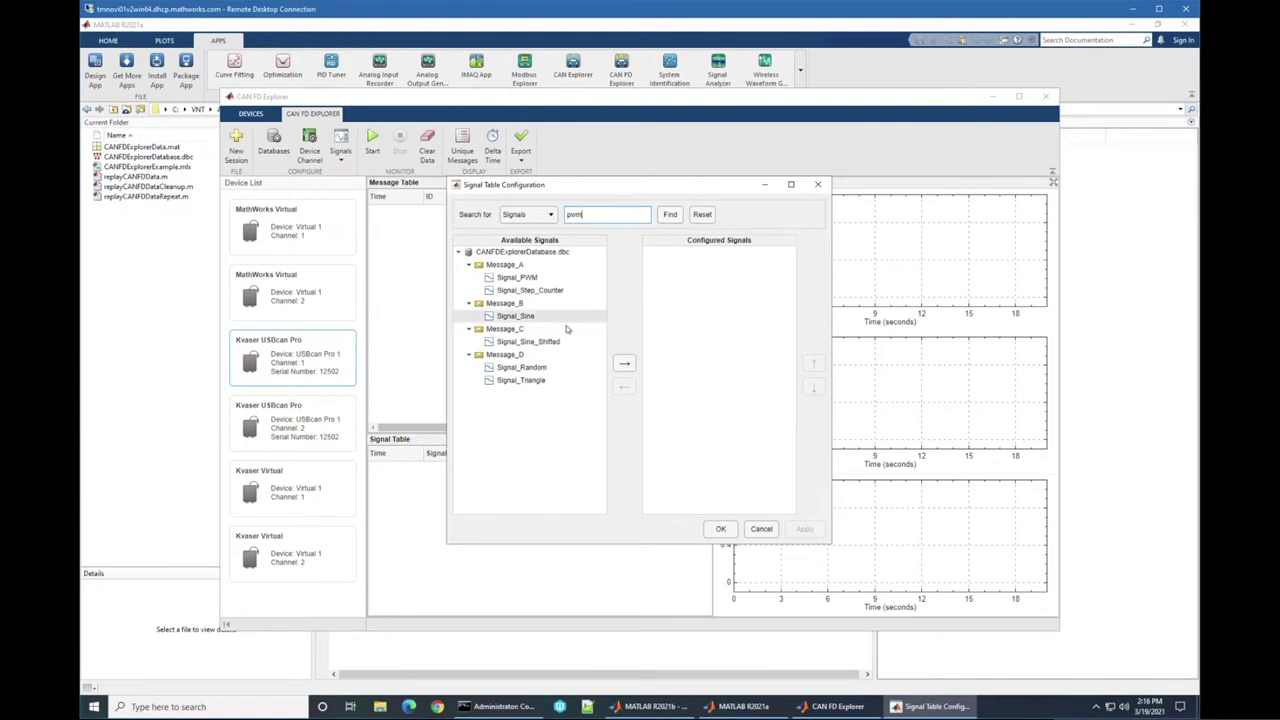
left_click(670, 215)
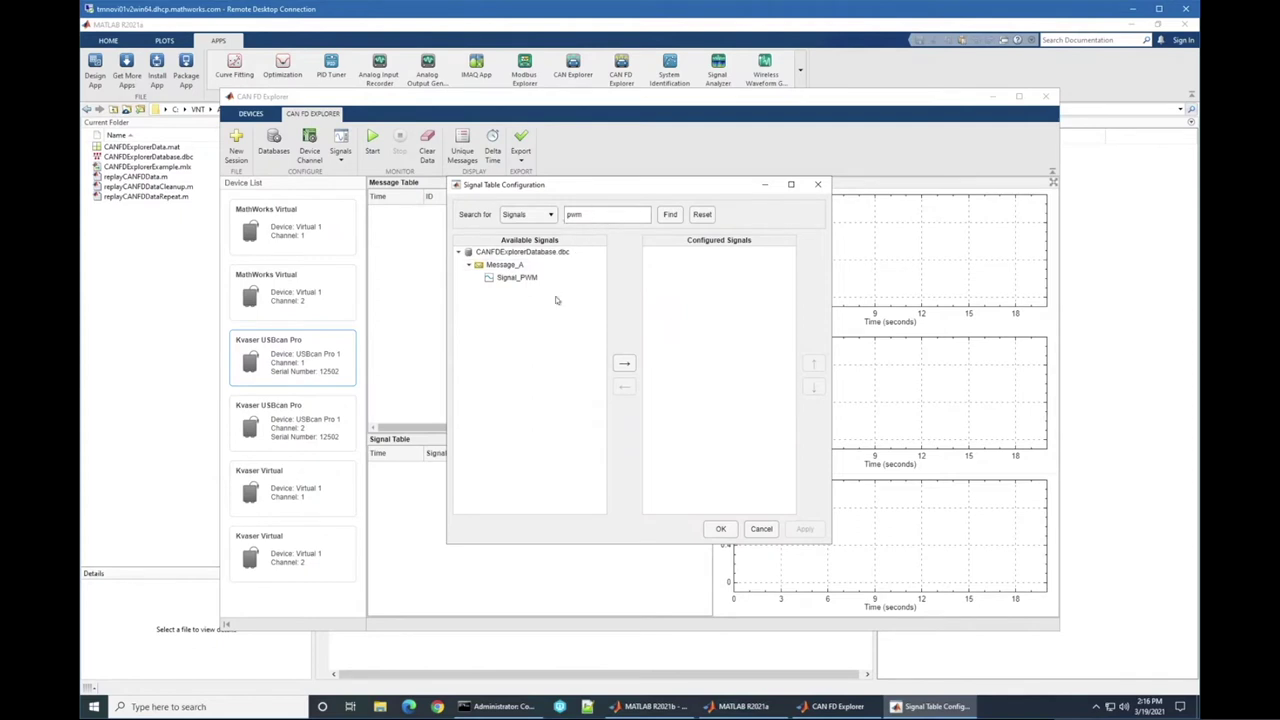
left_click(704, 215)
left_click(550, 216)
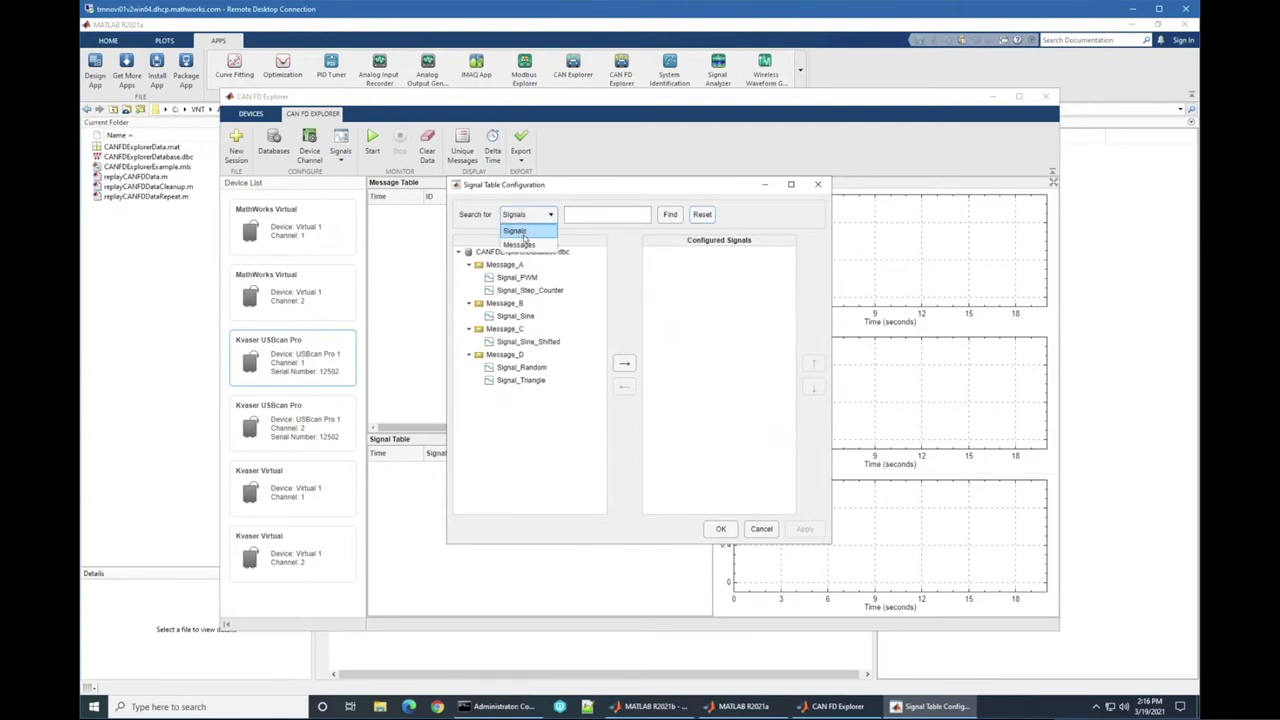
left_click(551, 215)
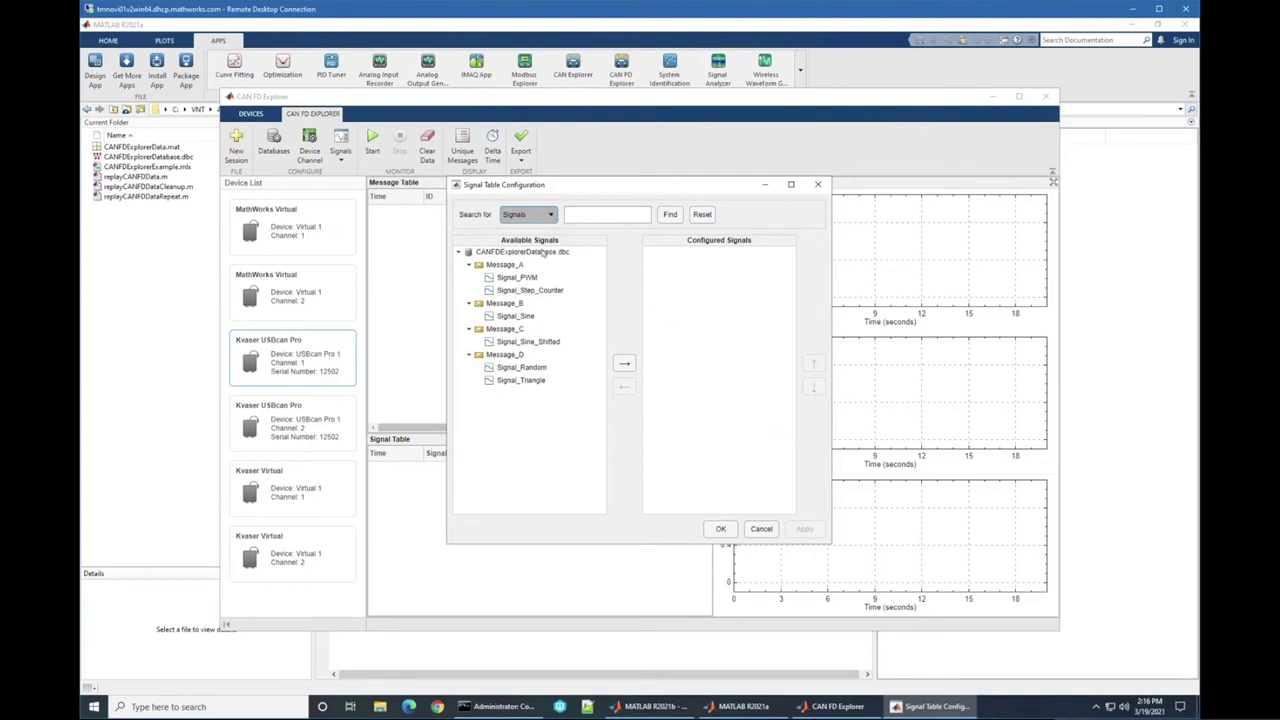
- Add Signal_PWM, Step_Counter, Sine, Sine_Shifted, Random and Triangle to the signal table
left_click(525, 277)
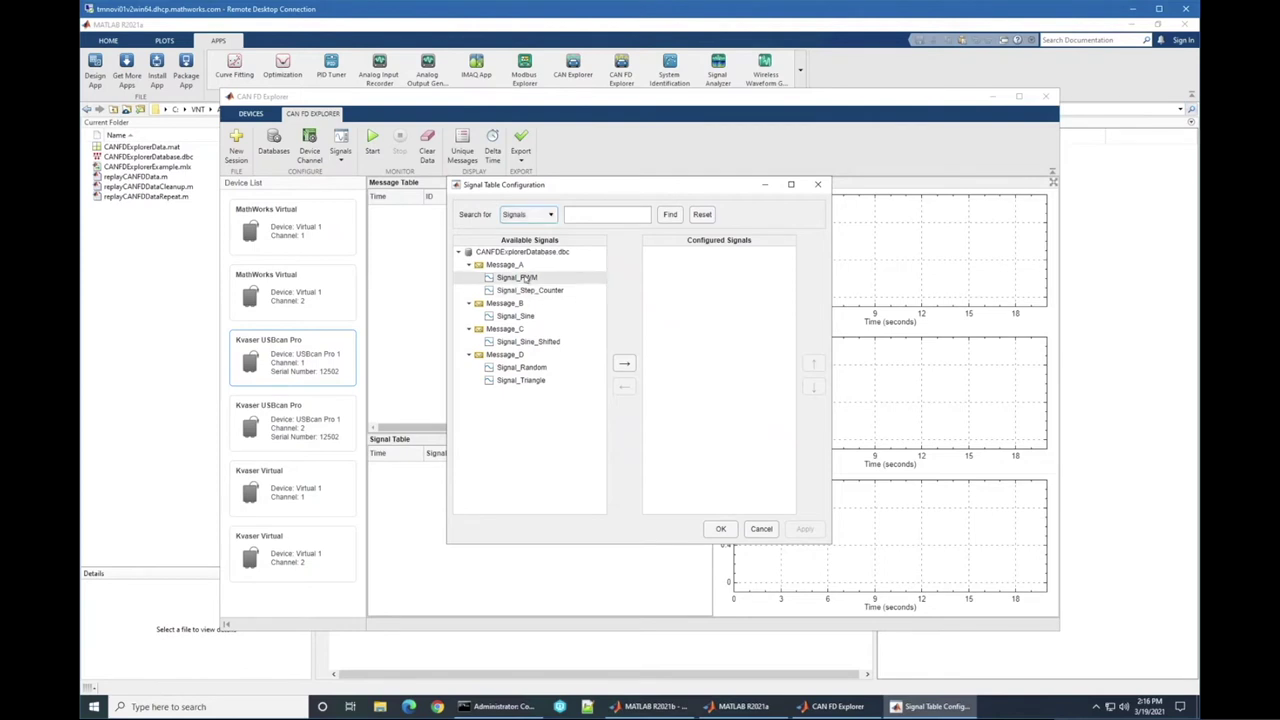
left_click(624, 363)
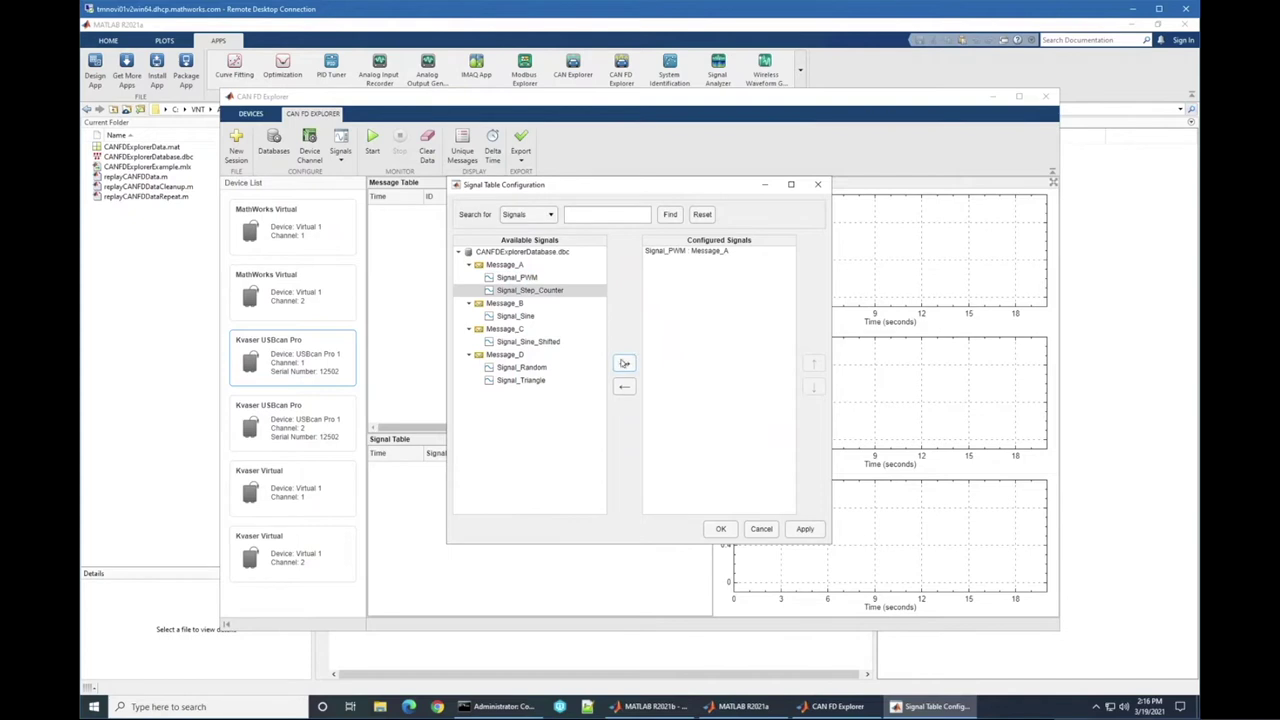
left_click(624, 363)
left_click(624, 363)
left_click(624, 363)
left_click(624, 363)
left_click(624, 363)
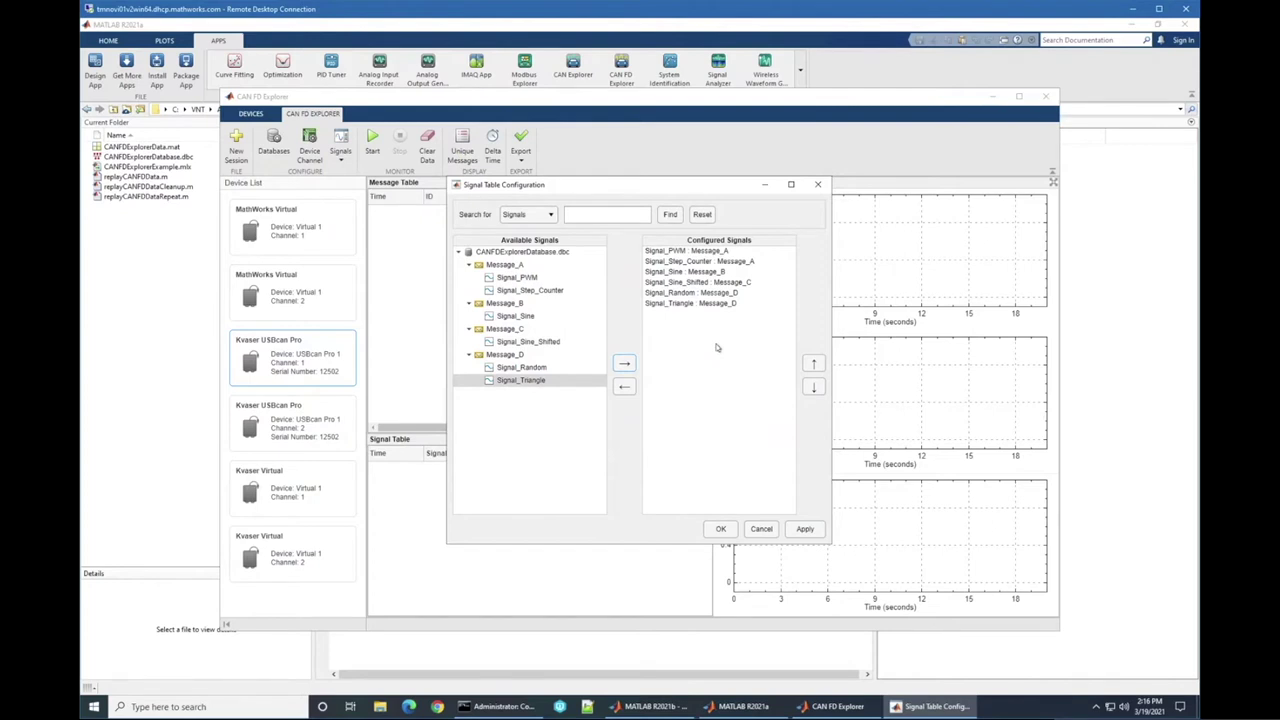
left_click(720, 530)
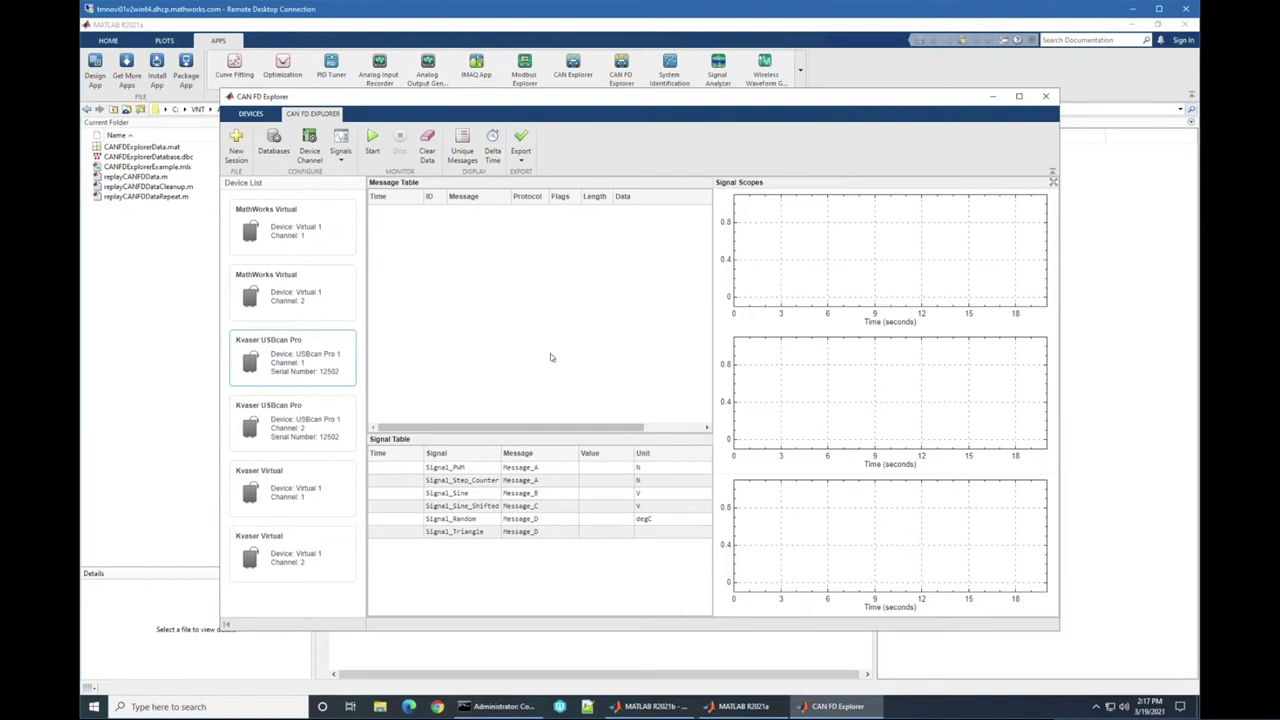
- Show the Signals dropdown with the signal table and scope configuration options
left_click(339, 160)
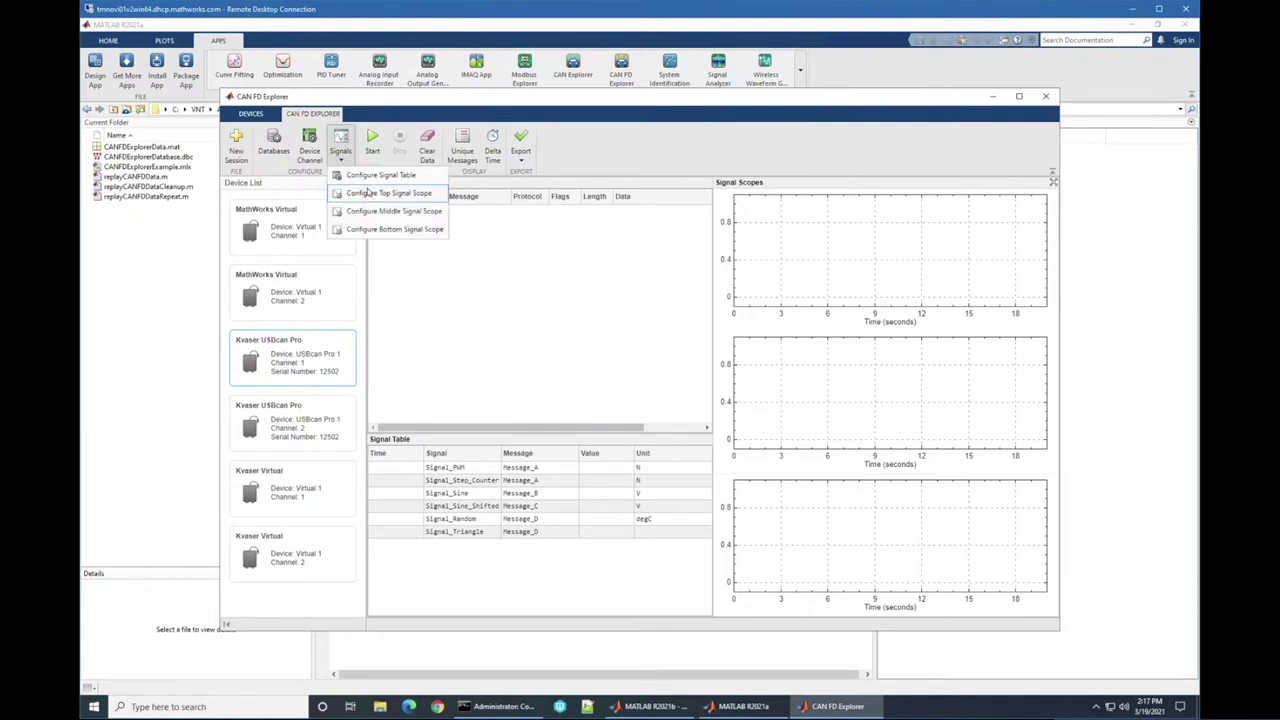
- Plot Signal_PWM and Signal_Step_Counter on the top scope
left_click(368, 190)
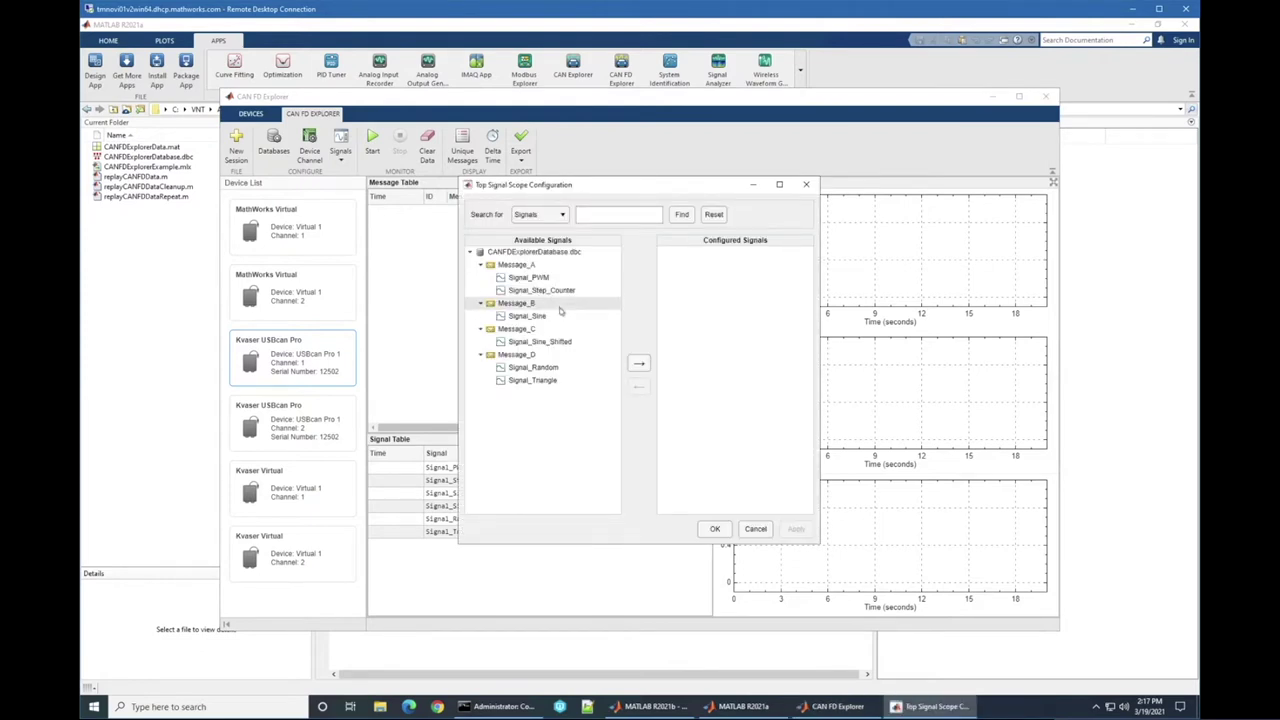
left_click(550, 279)
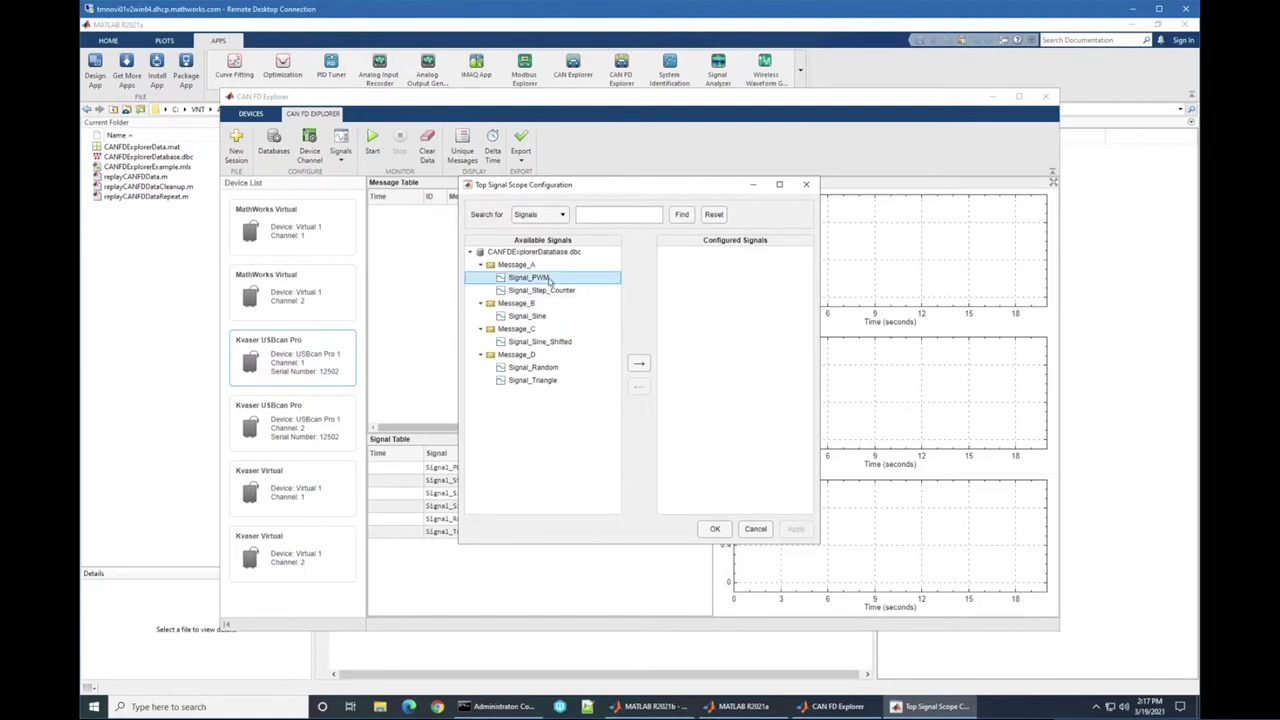
left_click(638, 364)
left_click(638, 364)
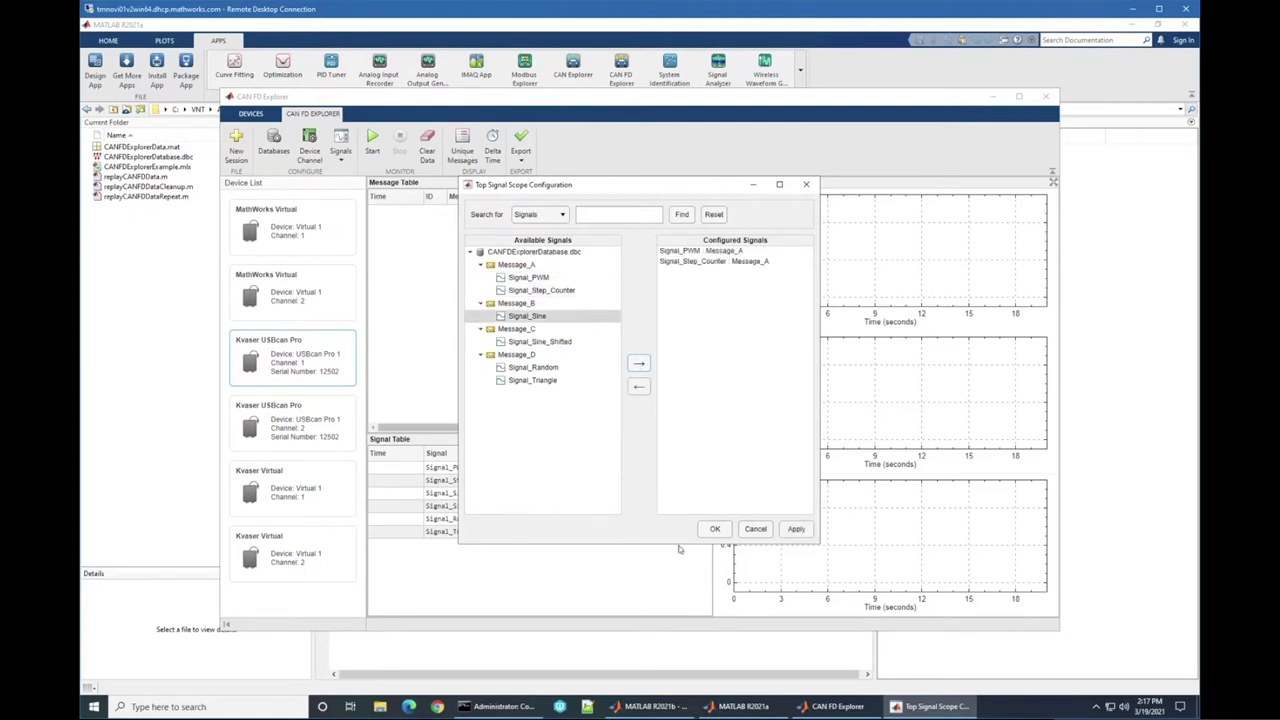
left_click(713, 529)
- Plot Signal_Sine and Signal_Sine_Shifted on the middle scope
left_click(340, 150)
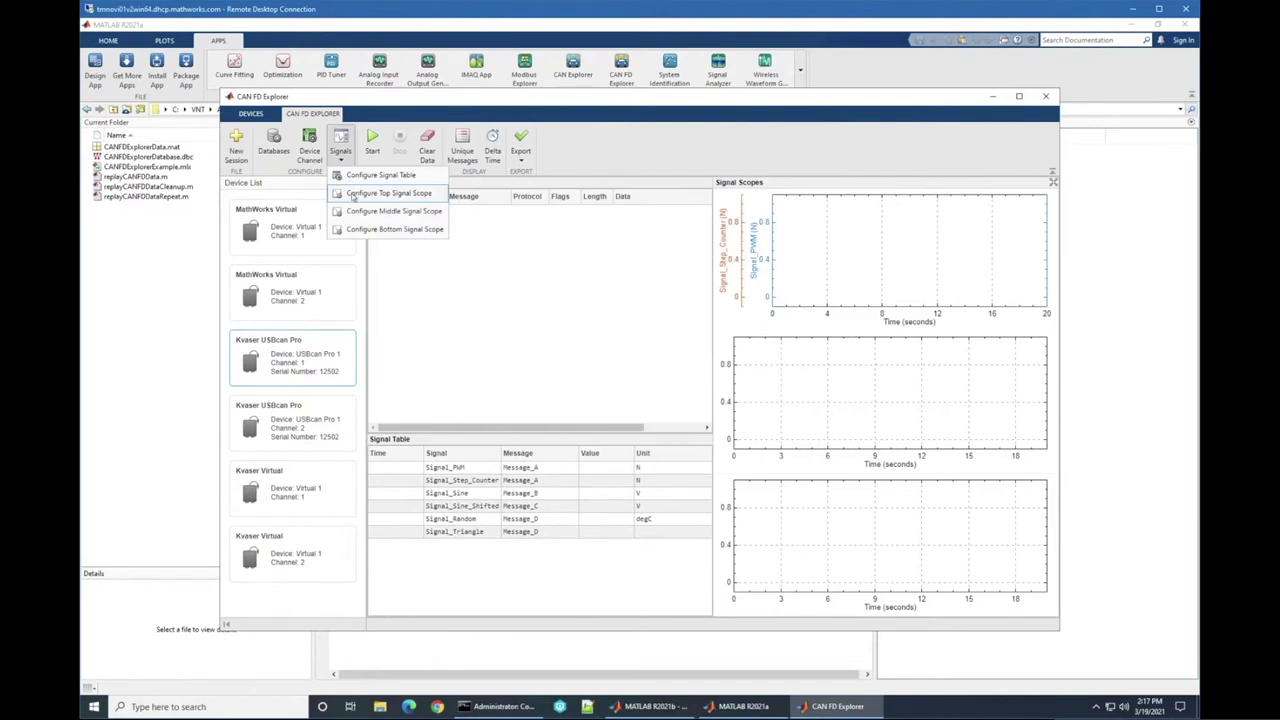
left_click(360, 208)
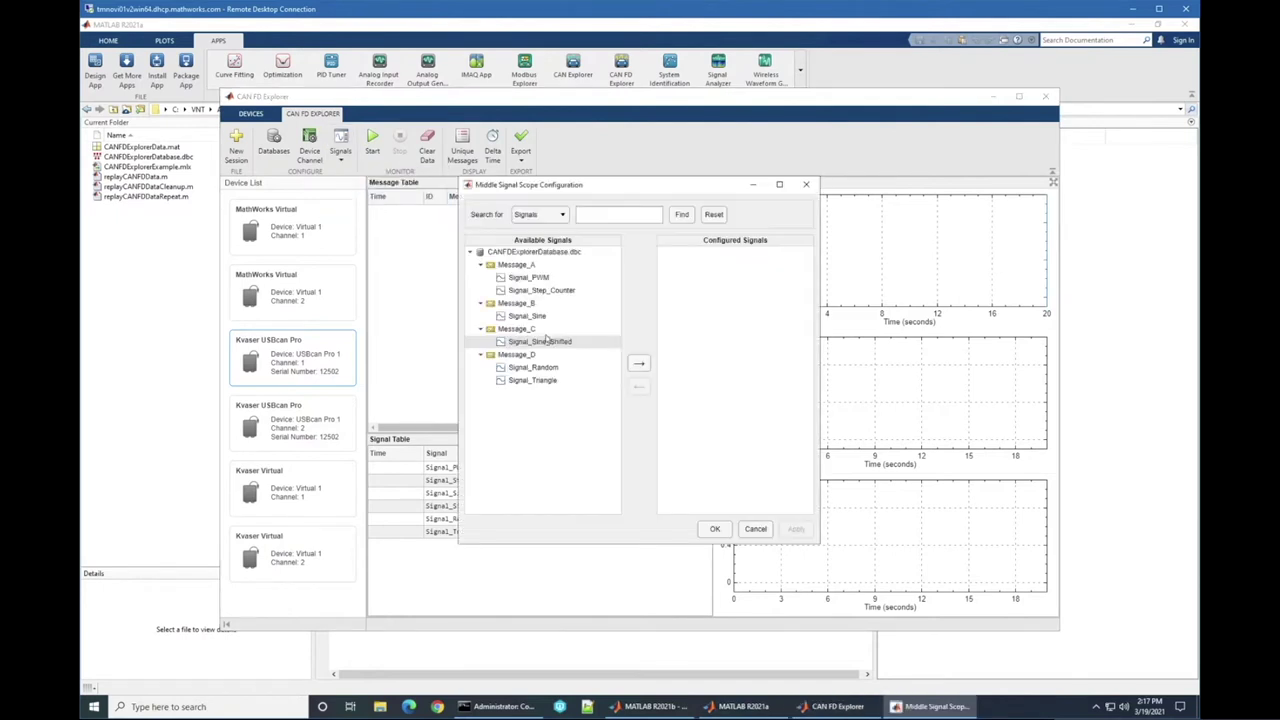
left_click(527, 316)
left_click(638, 364)
left_click(638, 364)
left_click(716, 530)
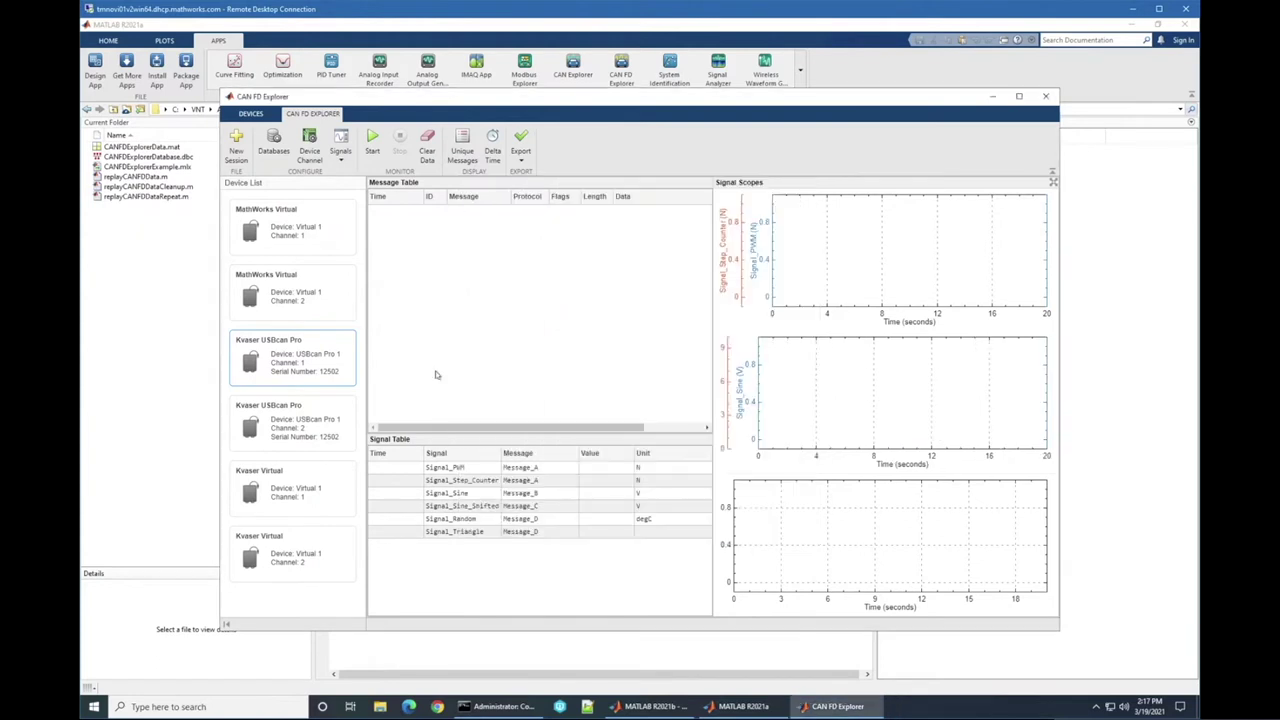
- Plot Signal_Random and Signal_Triangle on the bottom scope
left_click(340, 150)
left_click(390, 229)
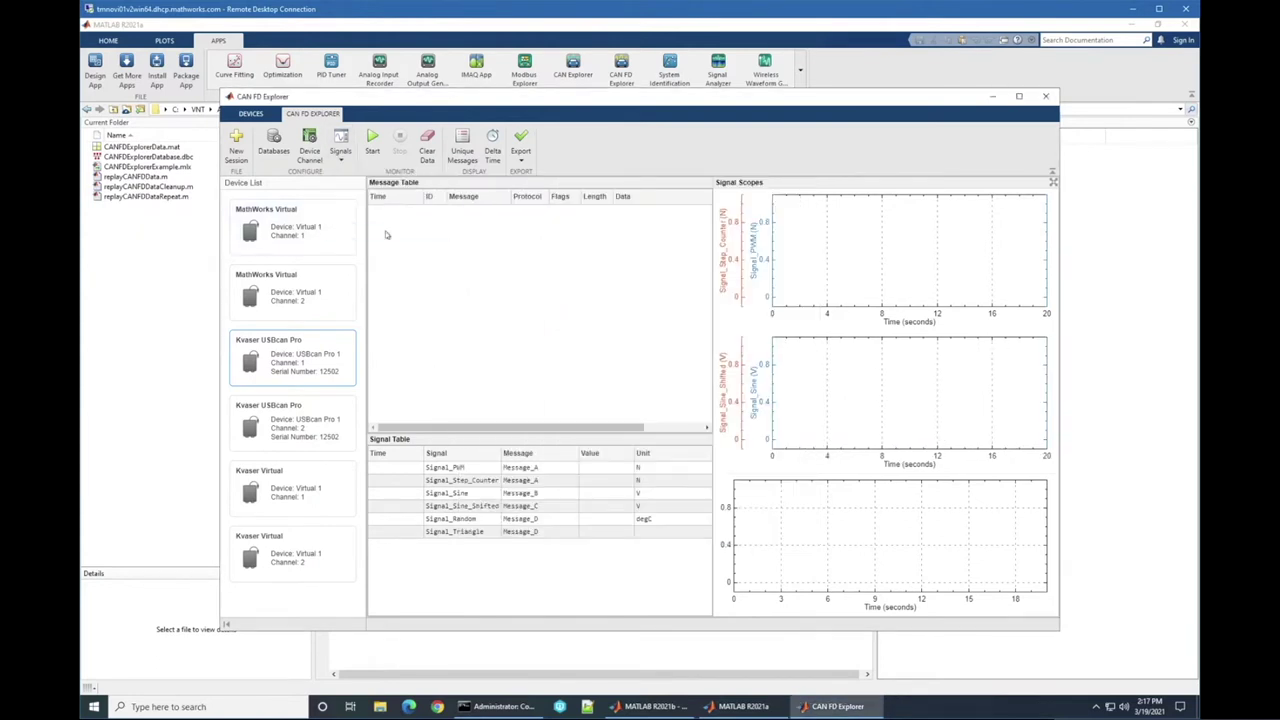
left_click(523, 369)
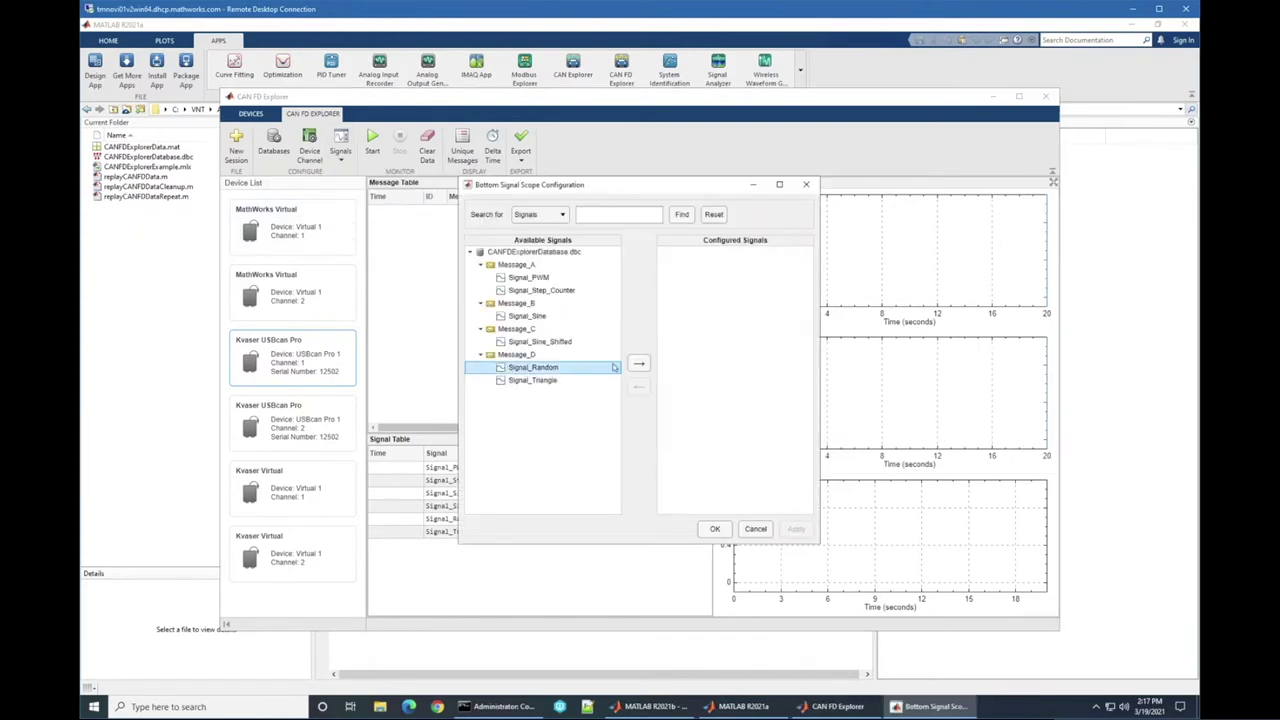
left_click(638, 364)
left_click(638, 364)
left_click(714, 532)
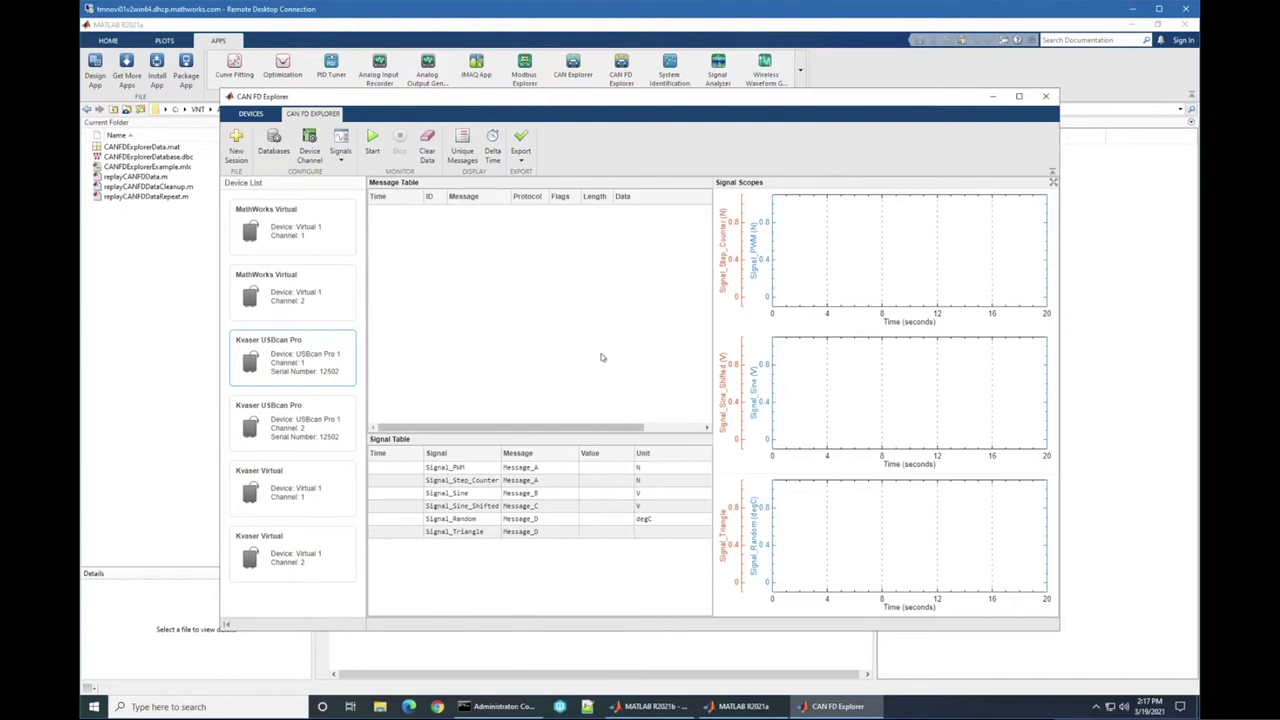
- Start live monitoring of the CAN FD traffic
left_click(372, 142)
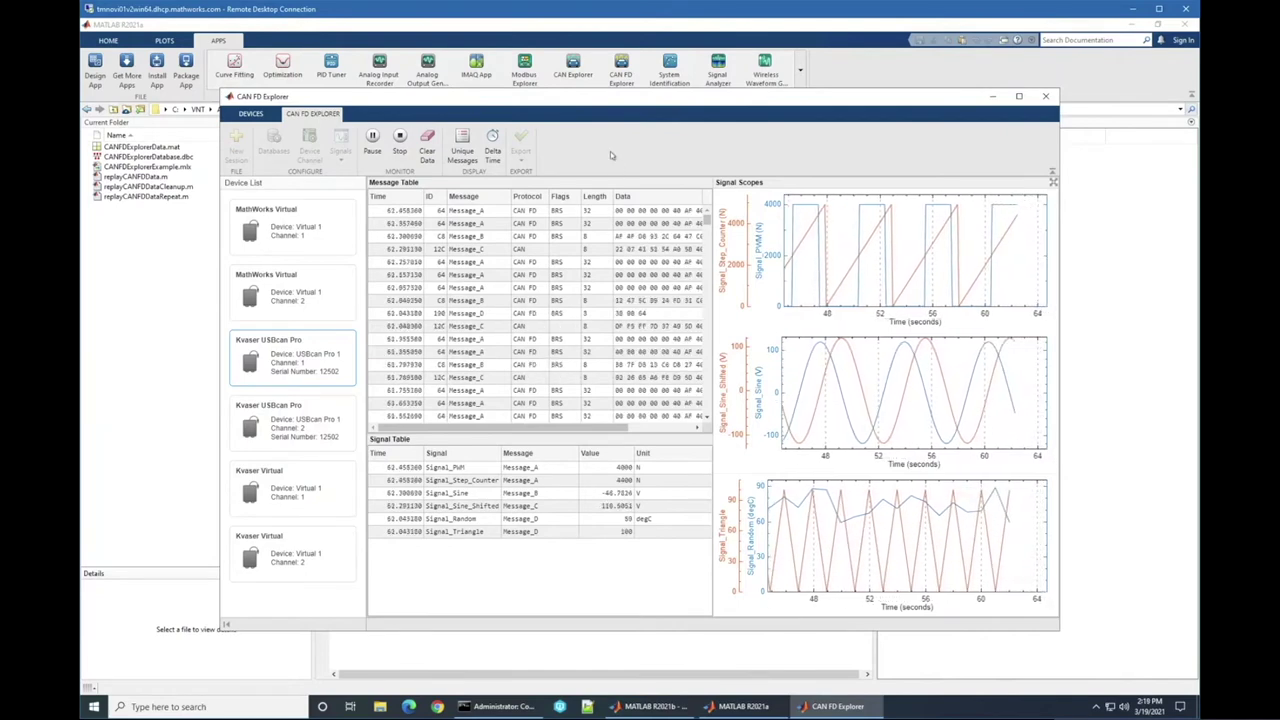
- Pause, resume, stop and restart monitoring, then show only one row per unique message
left_click(371, 145)
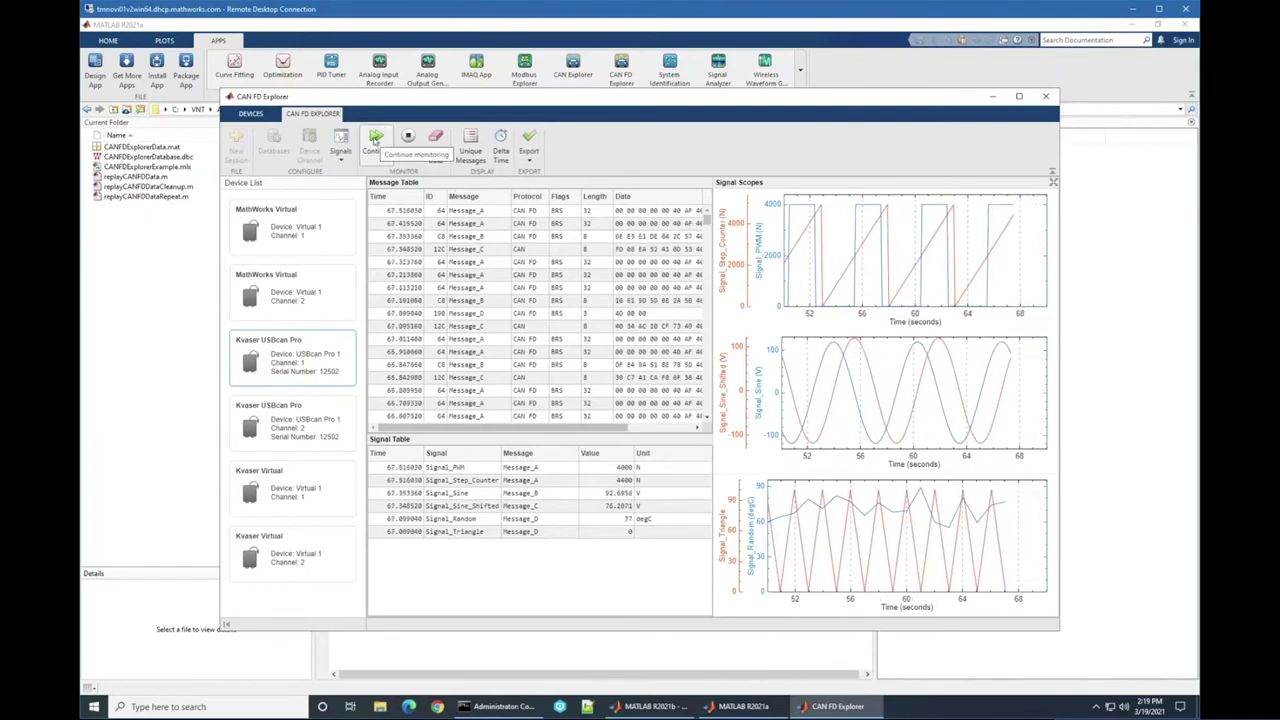
left_click(375, 140)
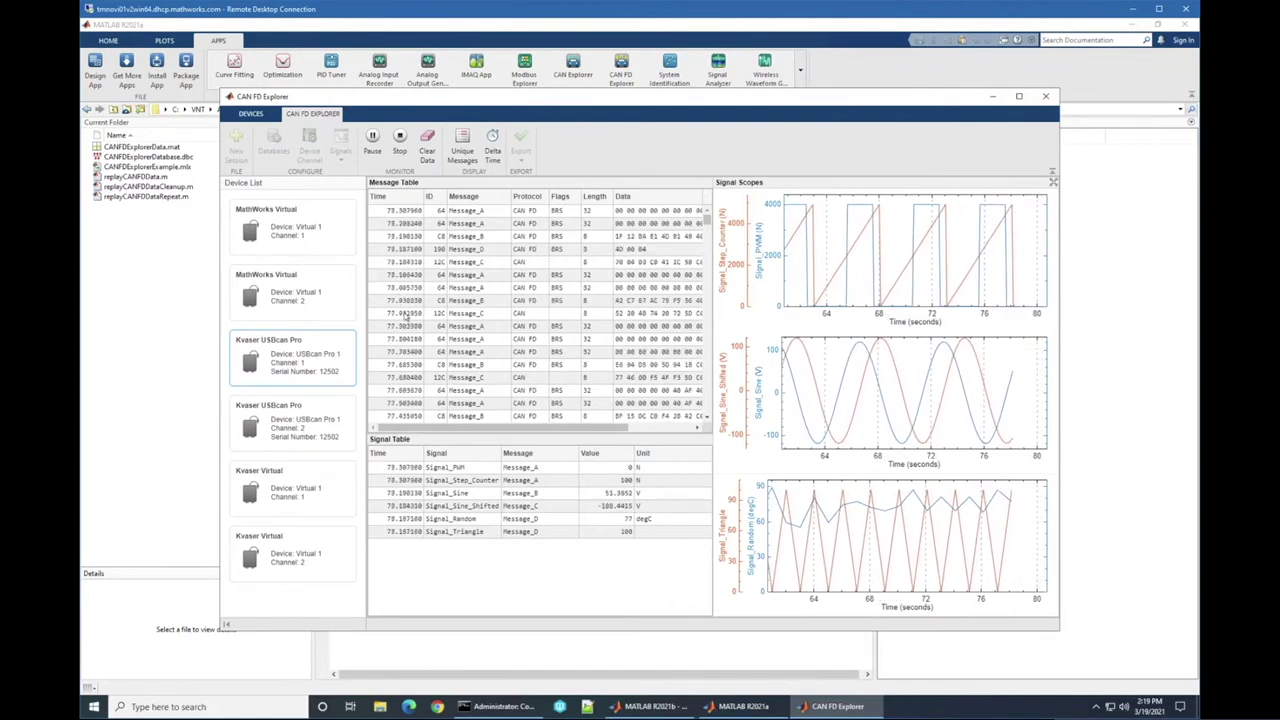
left_click(399, 145)
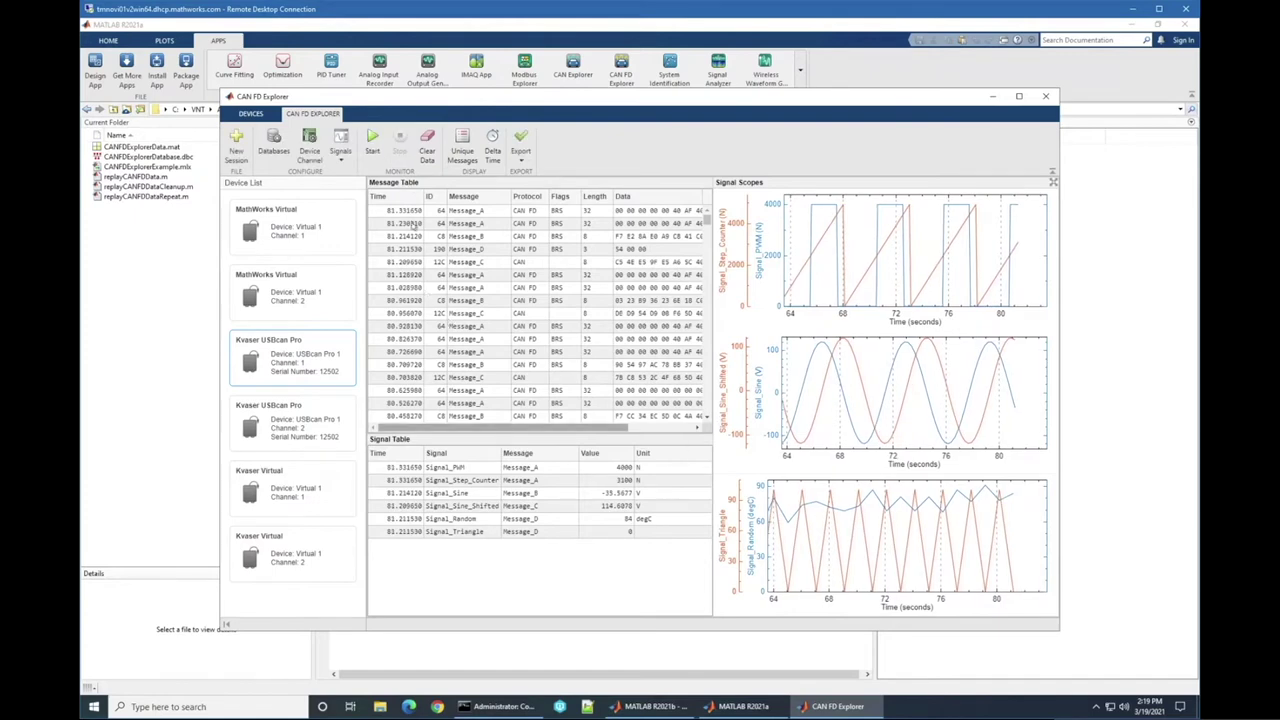
left_click(371, 145)
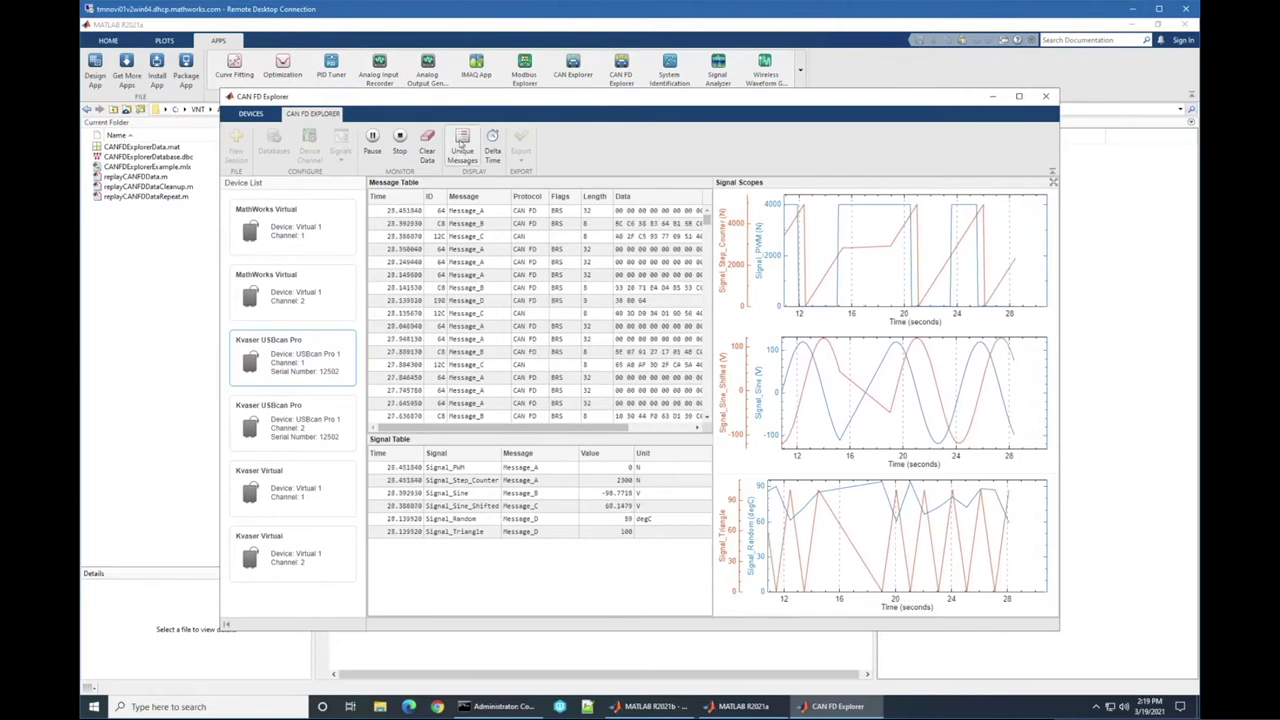
left_click(462, 155)
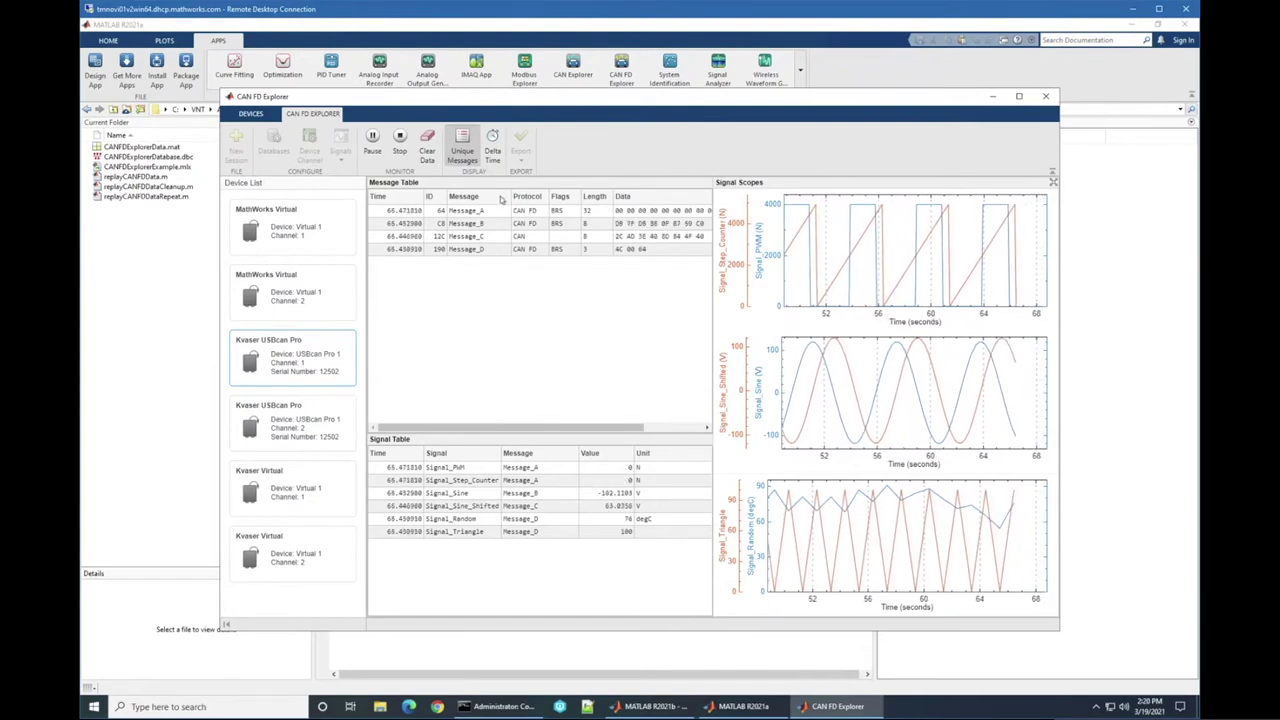
- Show delta time between message arrivals, then turn off Unique Messages to list every message
left_click(492, 138)
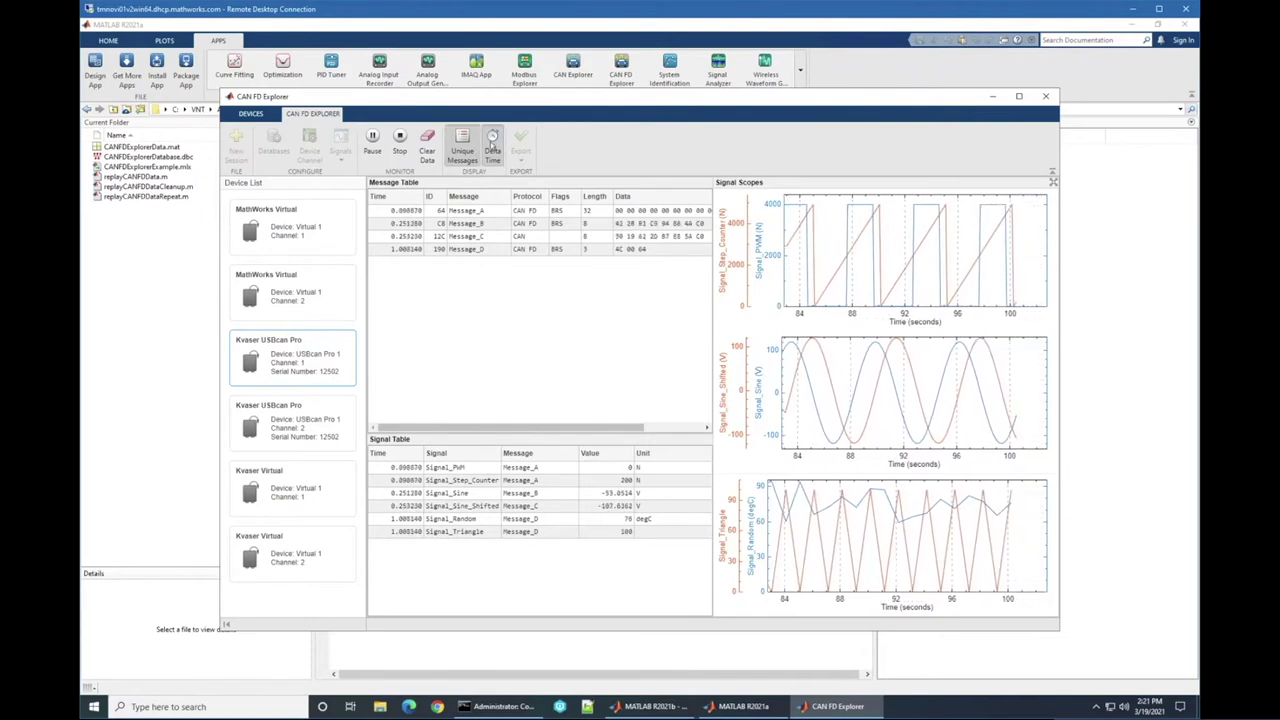
left_click(462, 147)
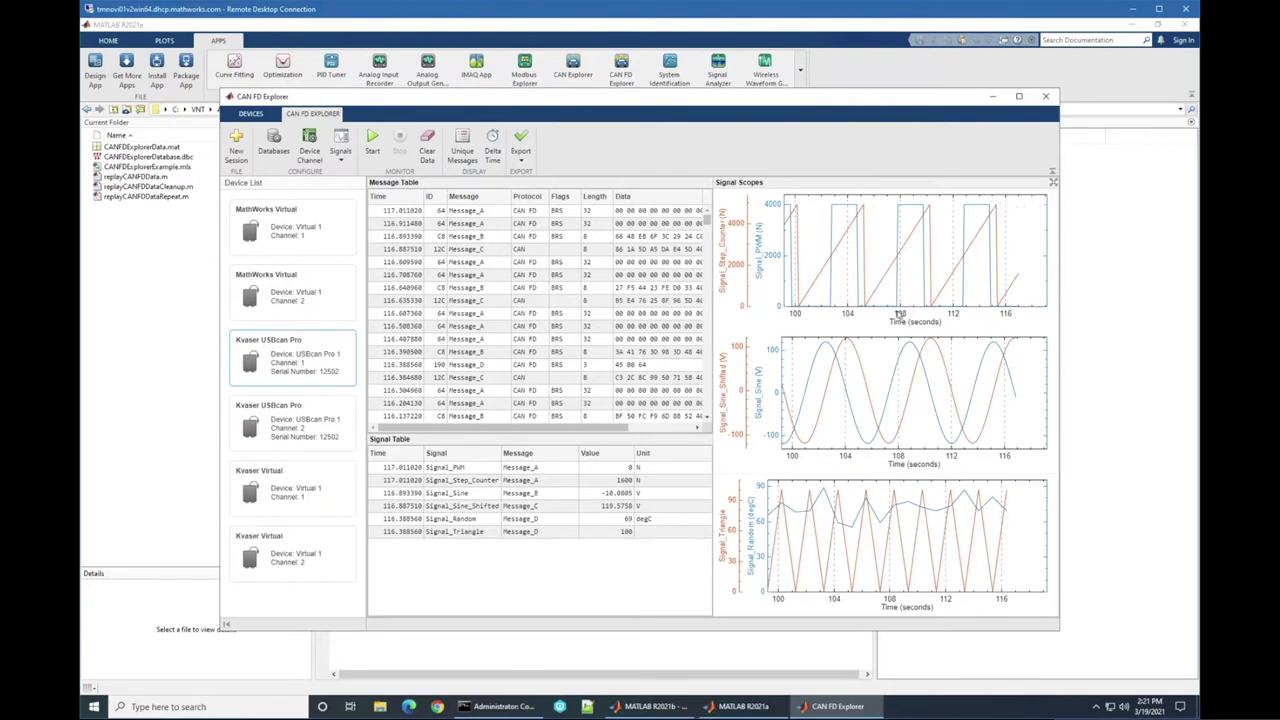
- Zoom out and pan the top signal scope back to span roughly 88 to 117 seconds
scroll(900, 314, "down", 5)
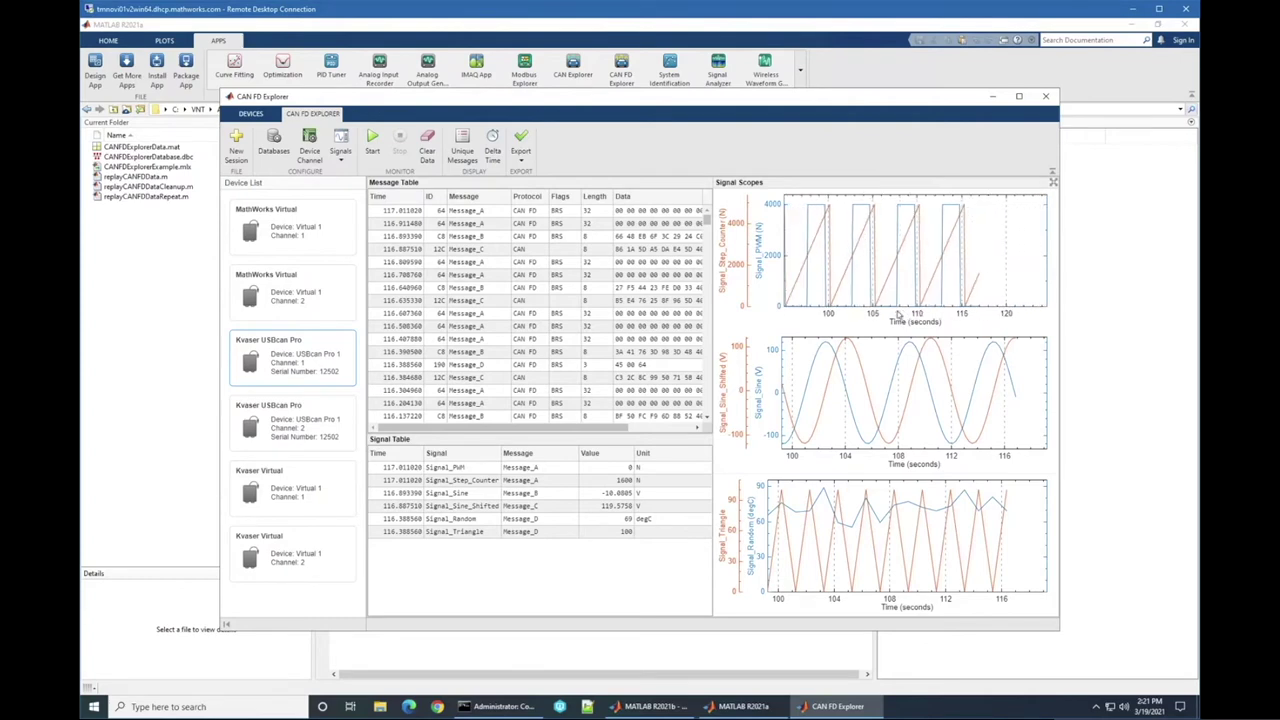
left_click_drag(853, 270, 921, 265)
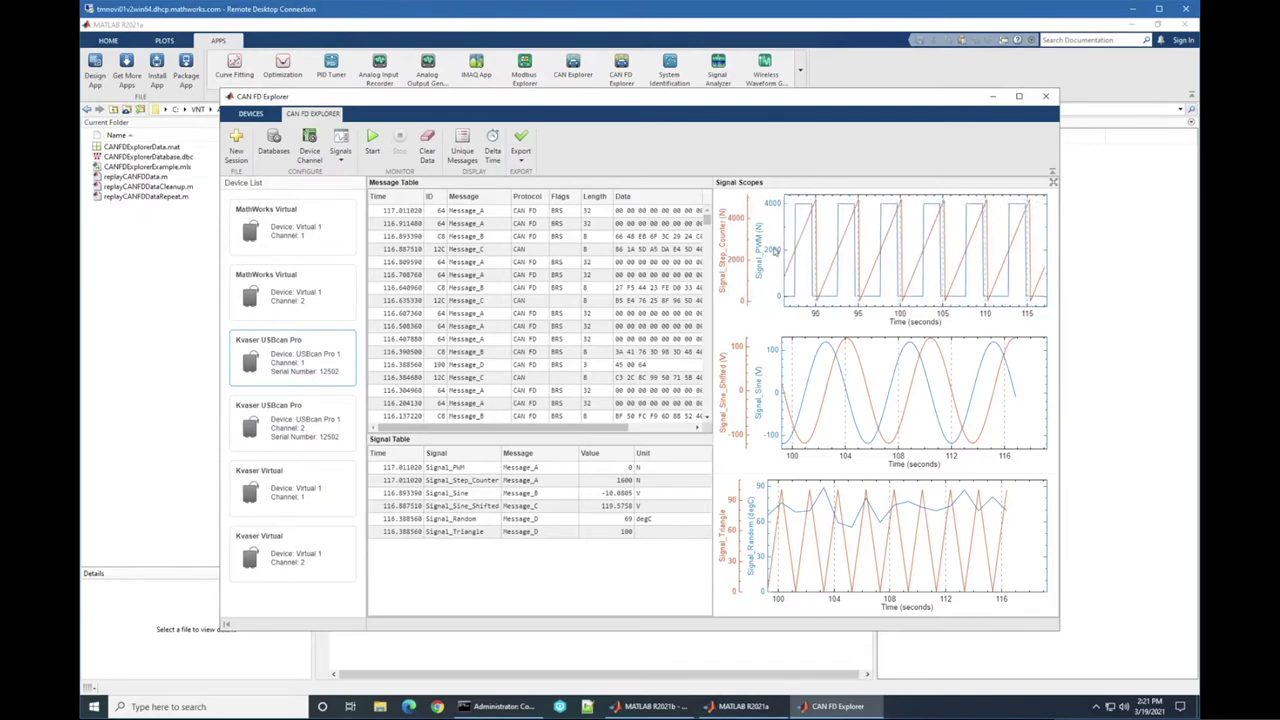
mouse_move(1040, 236)
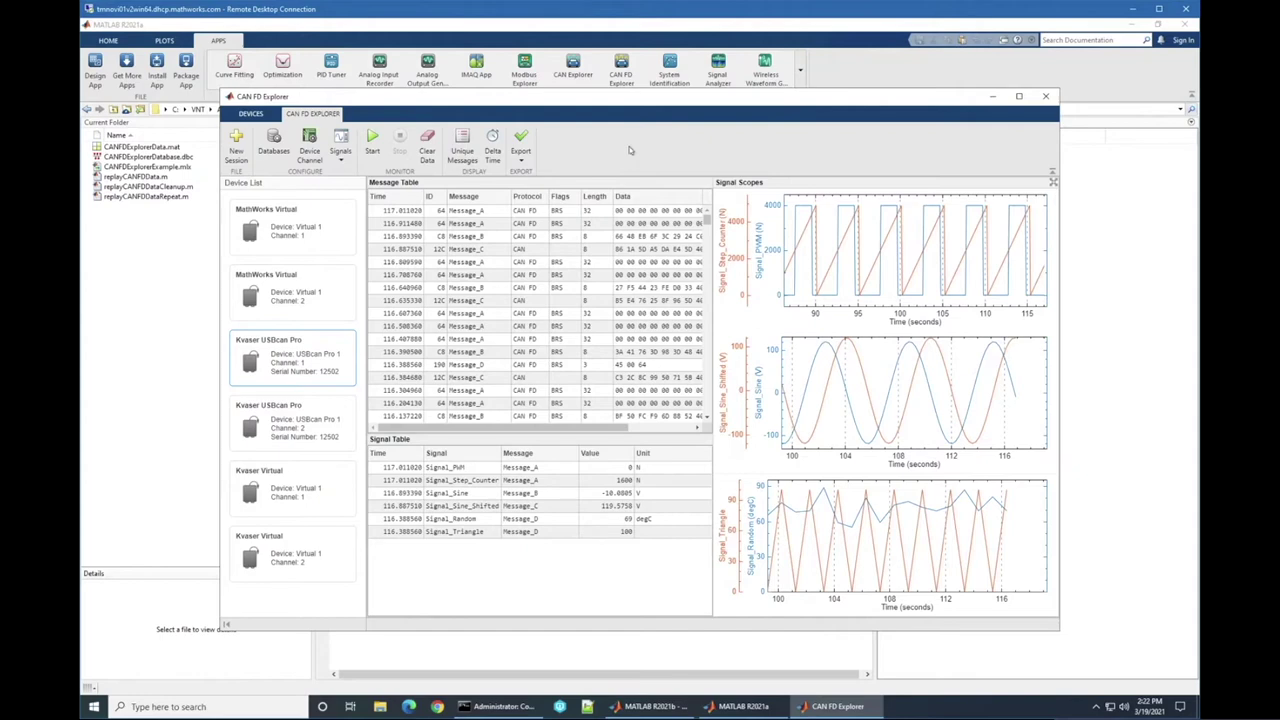
- Export the captured data to the workspace as canFDExplorerMsgs_2021_Mar_19_142213 and return to MATLAB
left_click(521, 160)
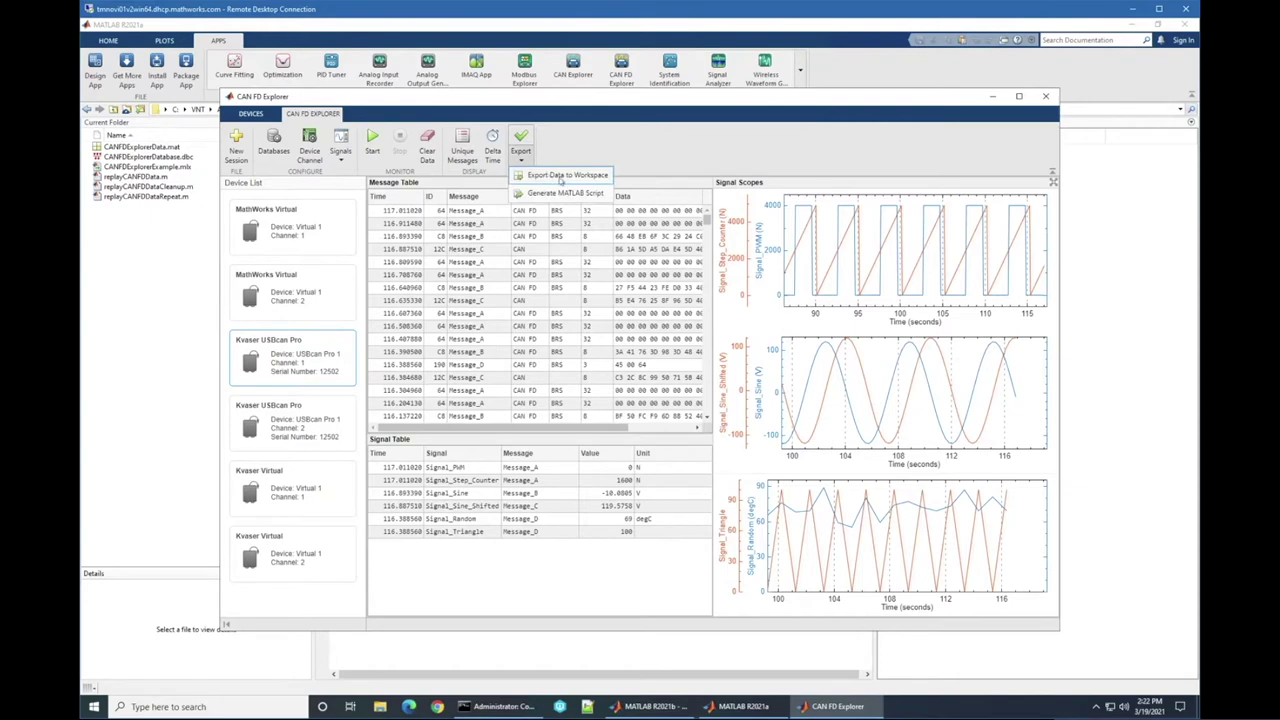
left_click(567, 175)
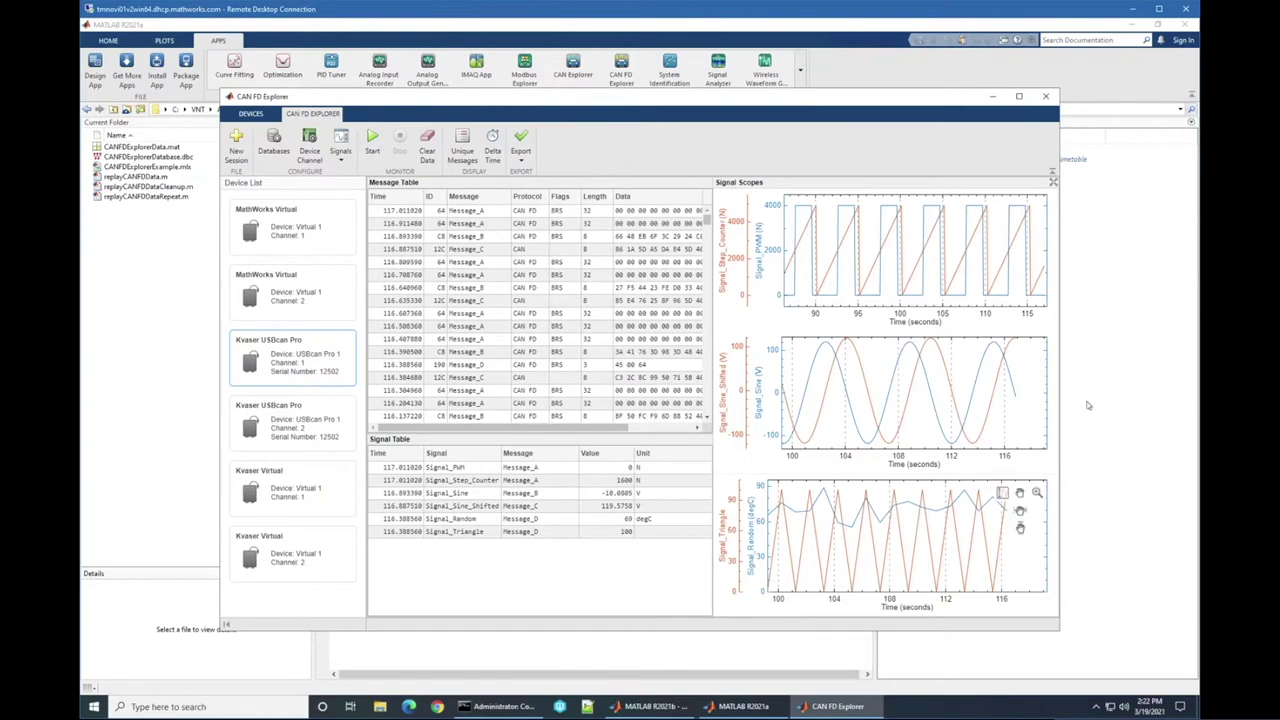
left_click(1085, 463)
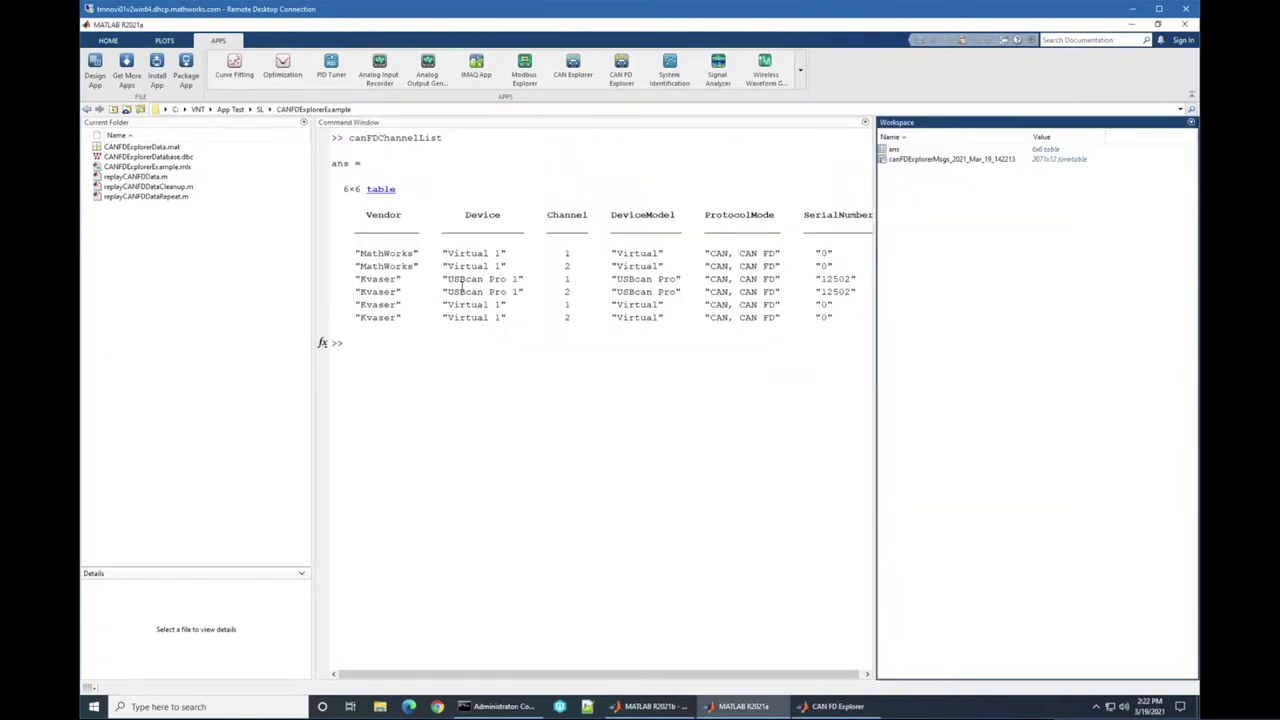
- Run head(canFDExplorerMsgs_2021_Mar_19_142213) to show the timetable's first eight rows
left_click(903, 160)
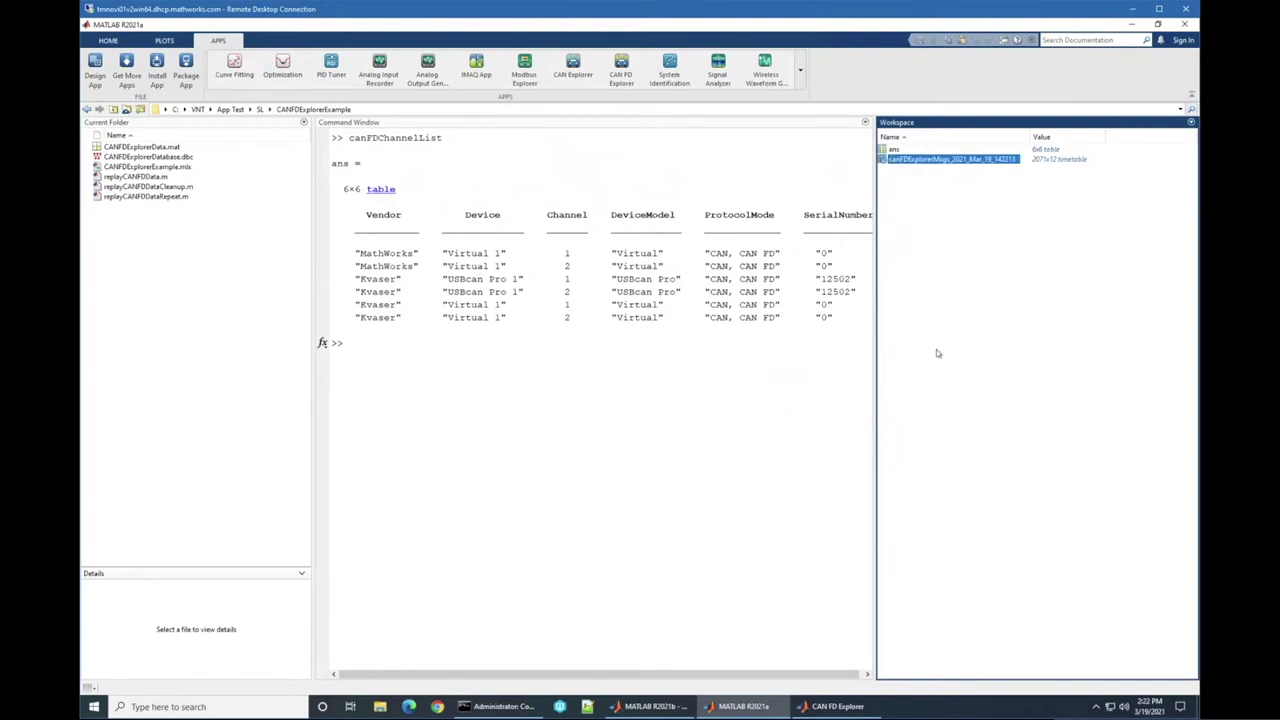
left_click(590, 523)
type("head(")
key("Tab")
type(")")
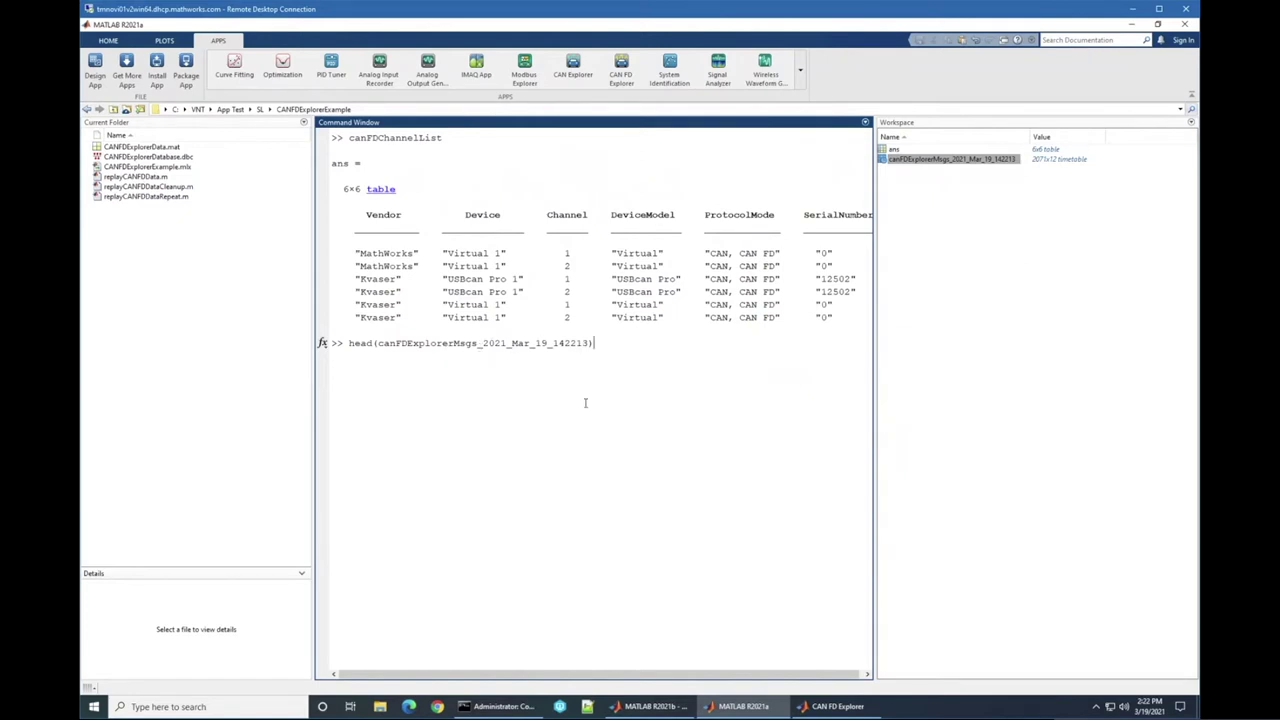
key("Return")
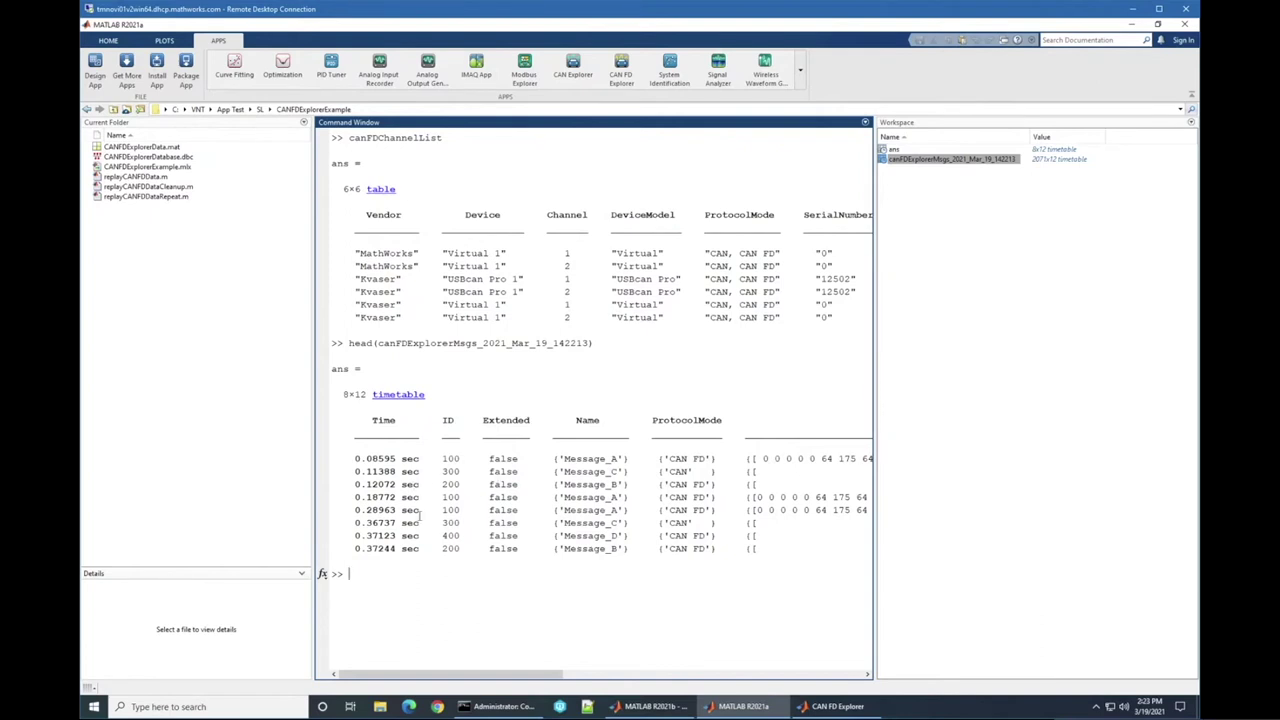
- Scroll across the preview's twelve columns and enter s = canSignalTimetable(canFDExplorerMsgs_2021_Mar_19_142213)
left_click_drag(550, 676, 856, 666)
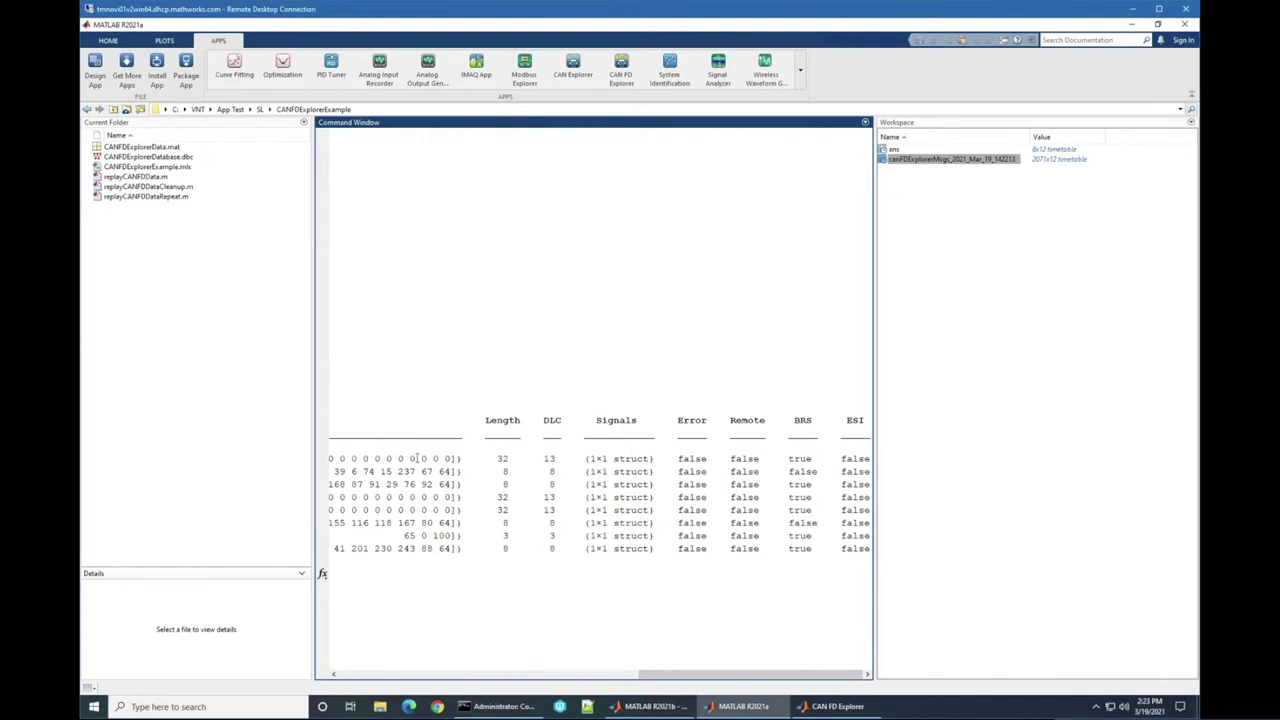
left_click_drag(699, 675, 397, 675)
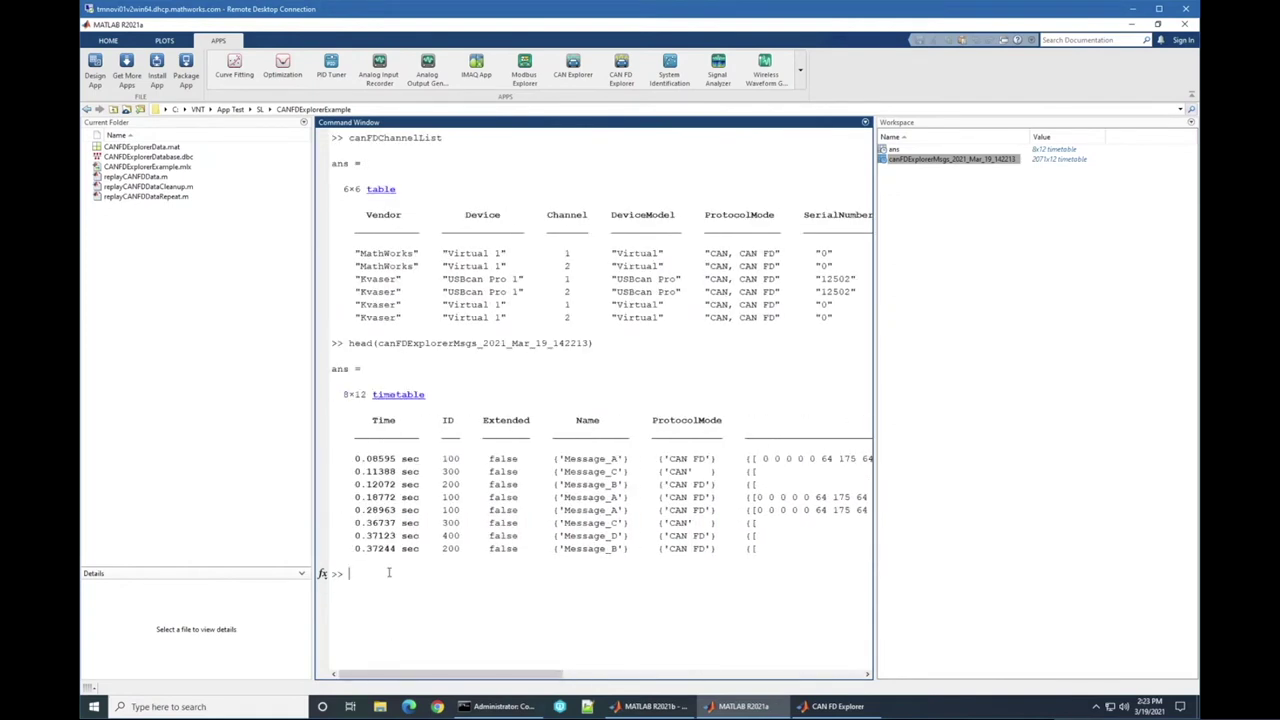
type("s = canSignalTimetable(canFDExplorerMsgs_2021_Mar_19_142213)")
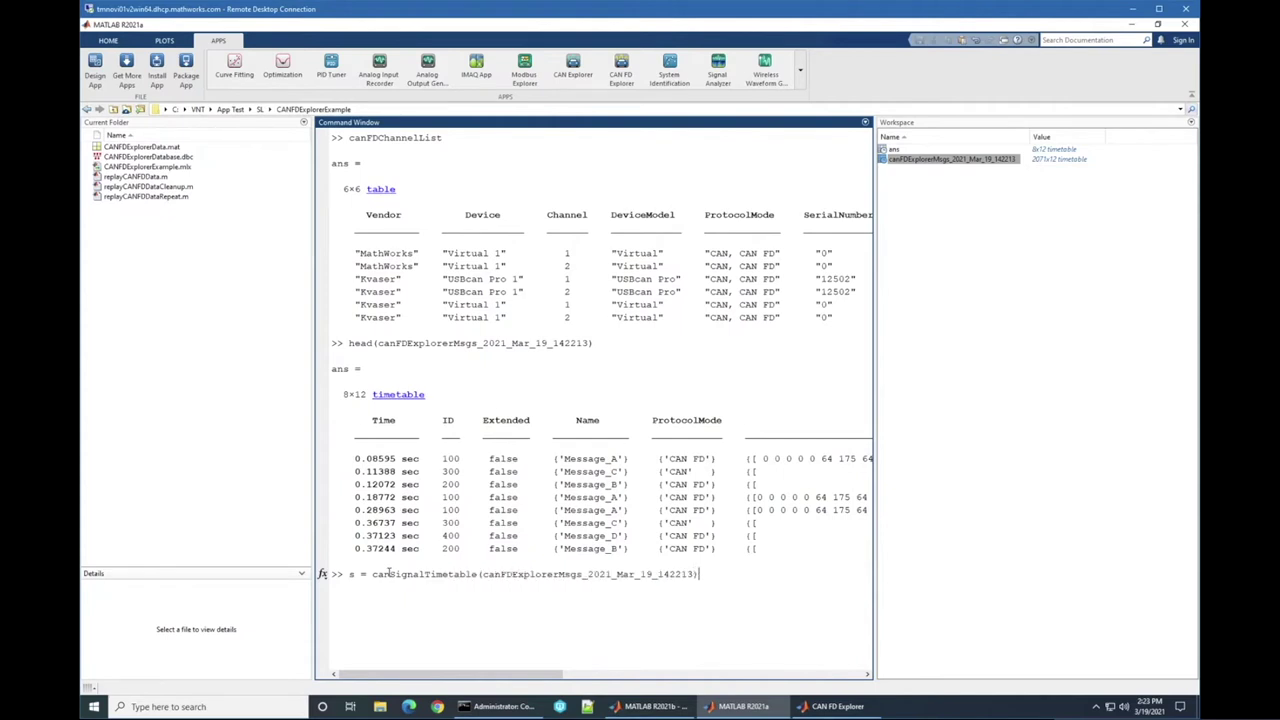
- Decode the messages into struct s with canSignalTimetable and preview head(s.Message_A)
key("Return")
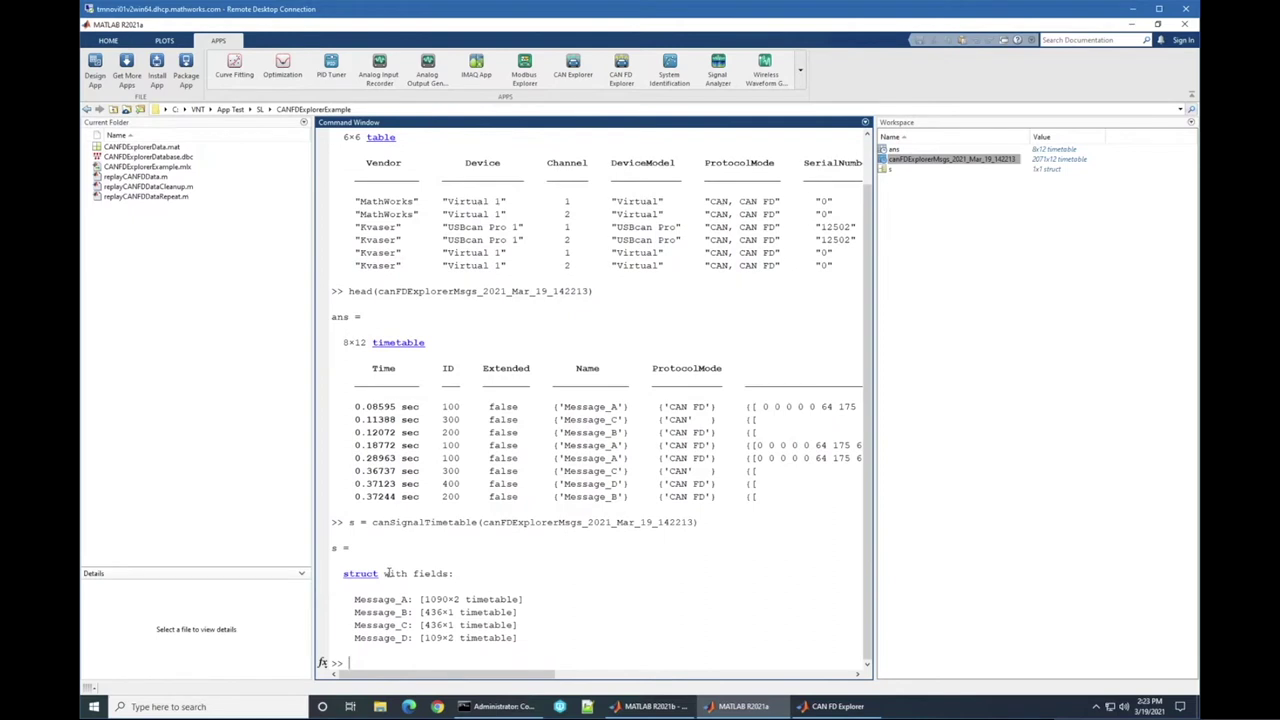
type("head(s.")
key("Tab")
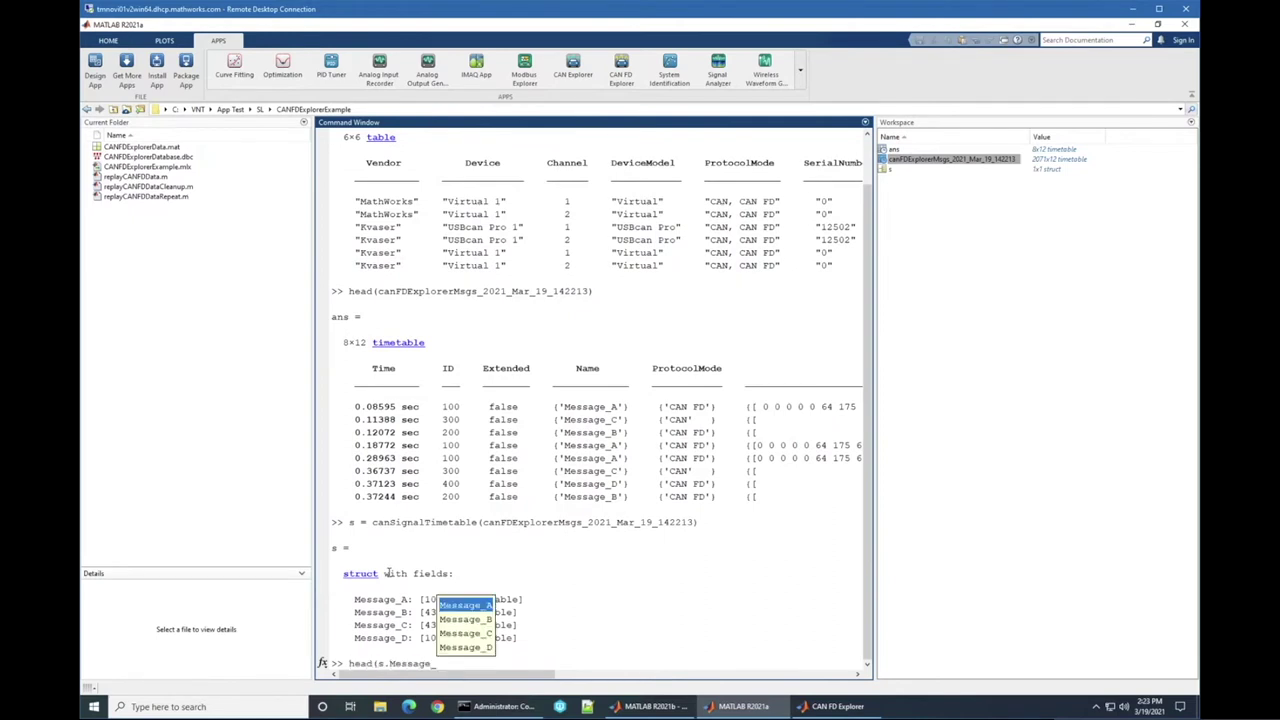
type("A)")
key("Return")
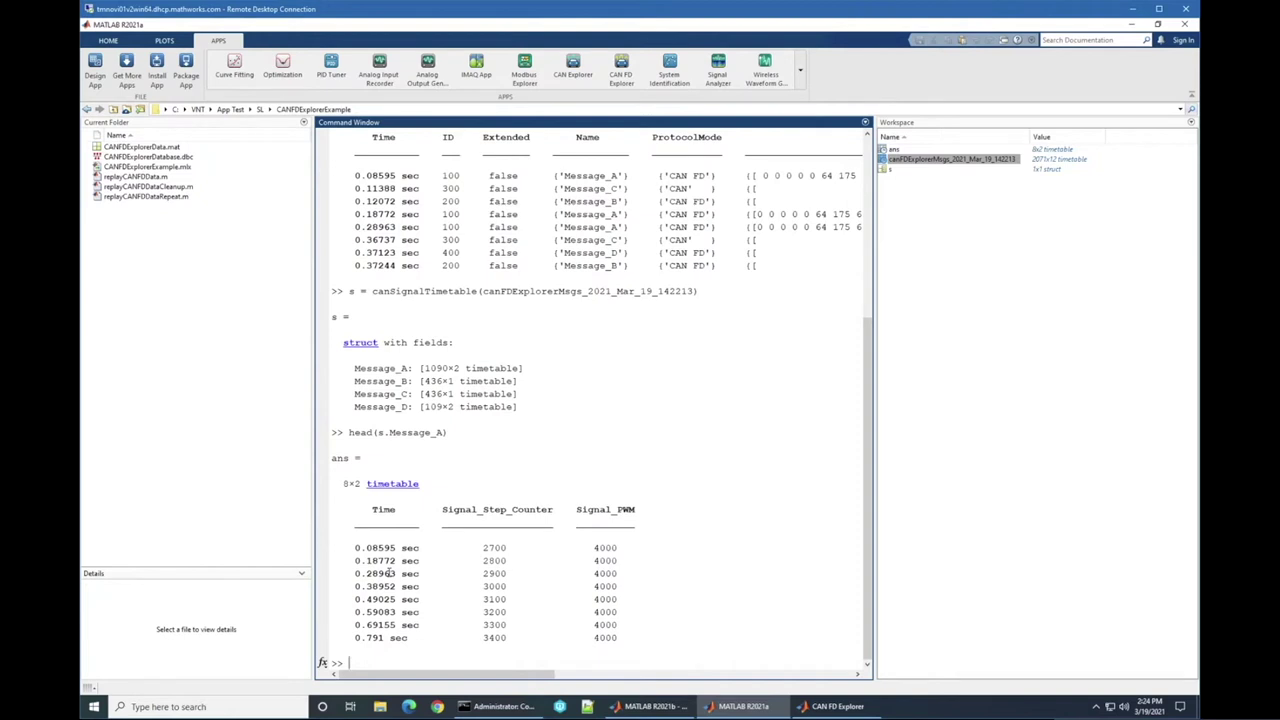
- Switch back to the CAN FD Explorer window from the Windows taskbar
mouse_move(830, 706)
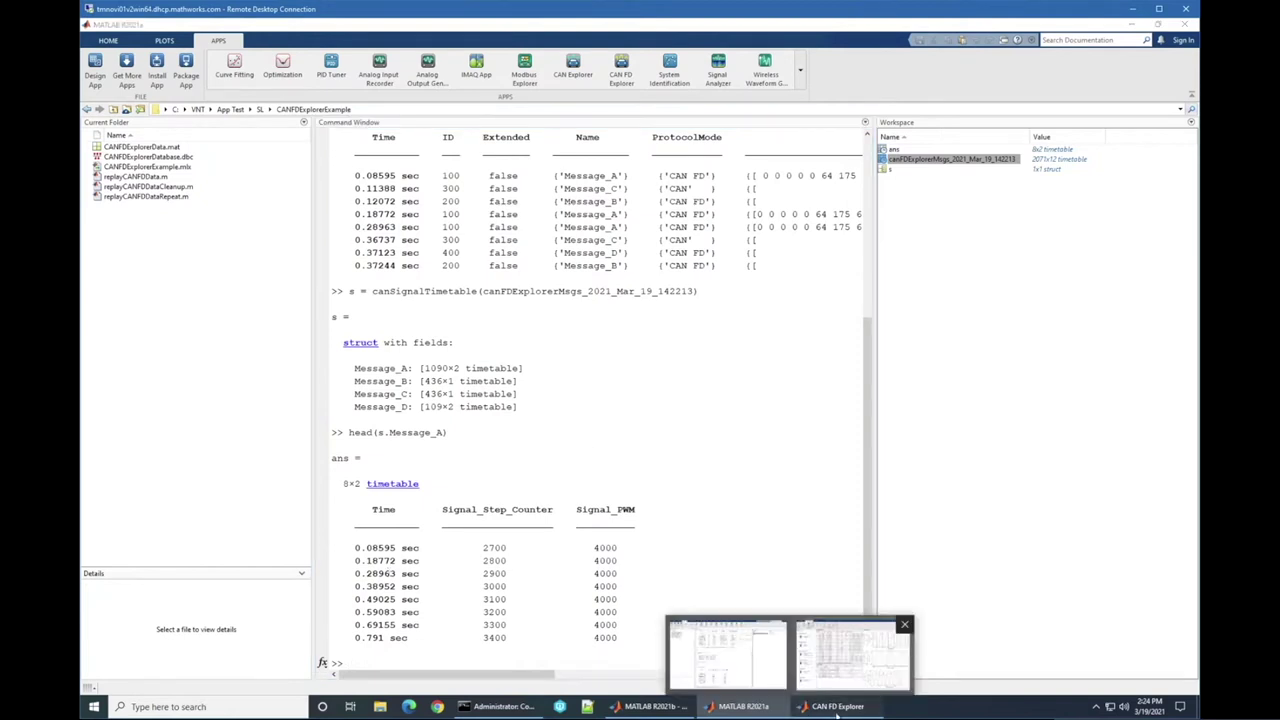
left_click(710, 650)
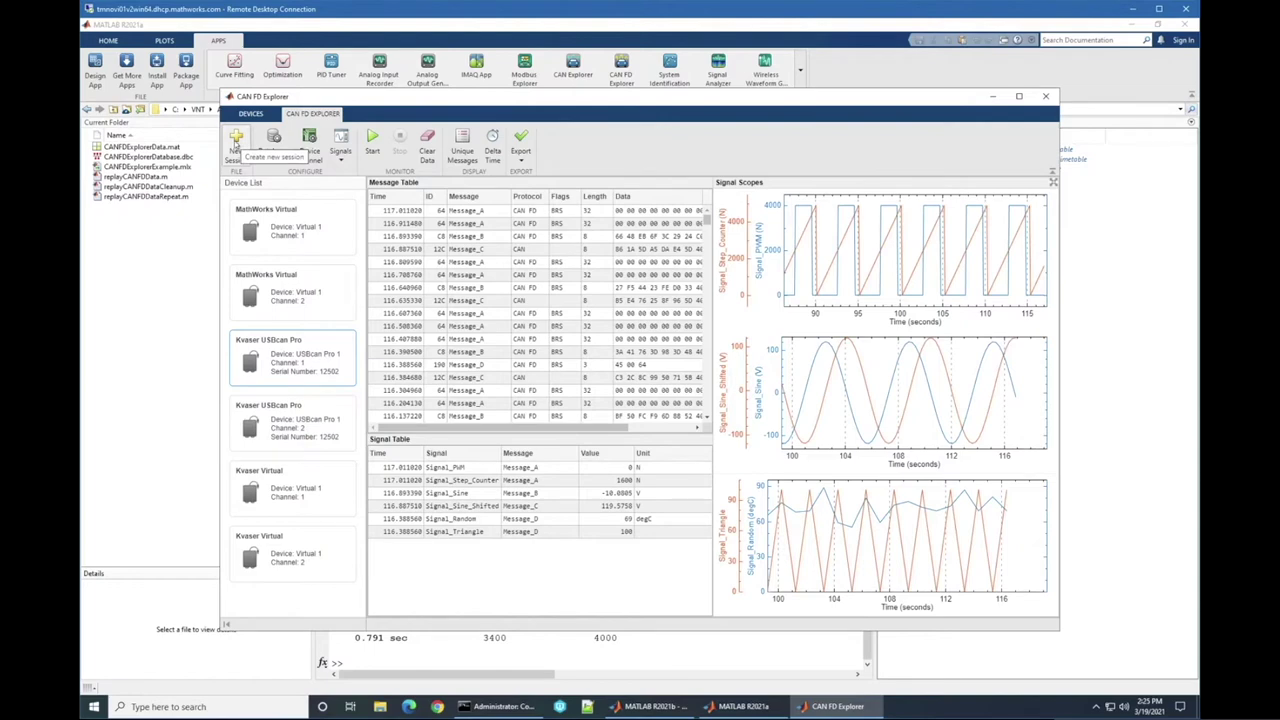
- Start a new CAN FD Explorer session, confirming the current captured data is discarded
left_click(237, 143)
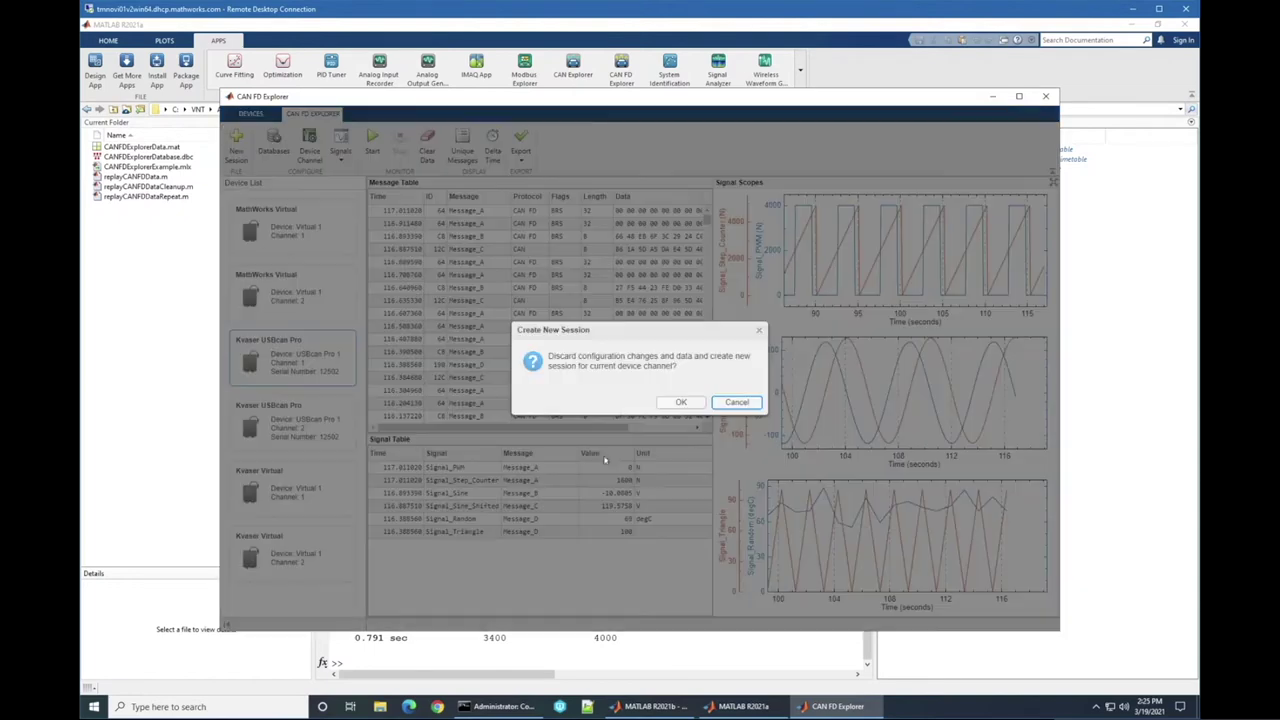
left_click(684, 403)
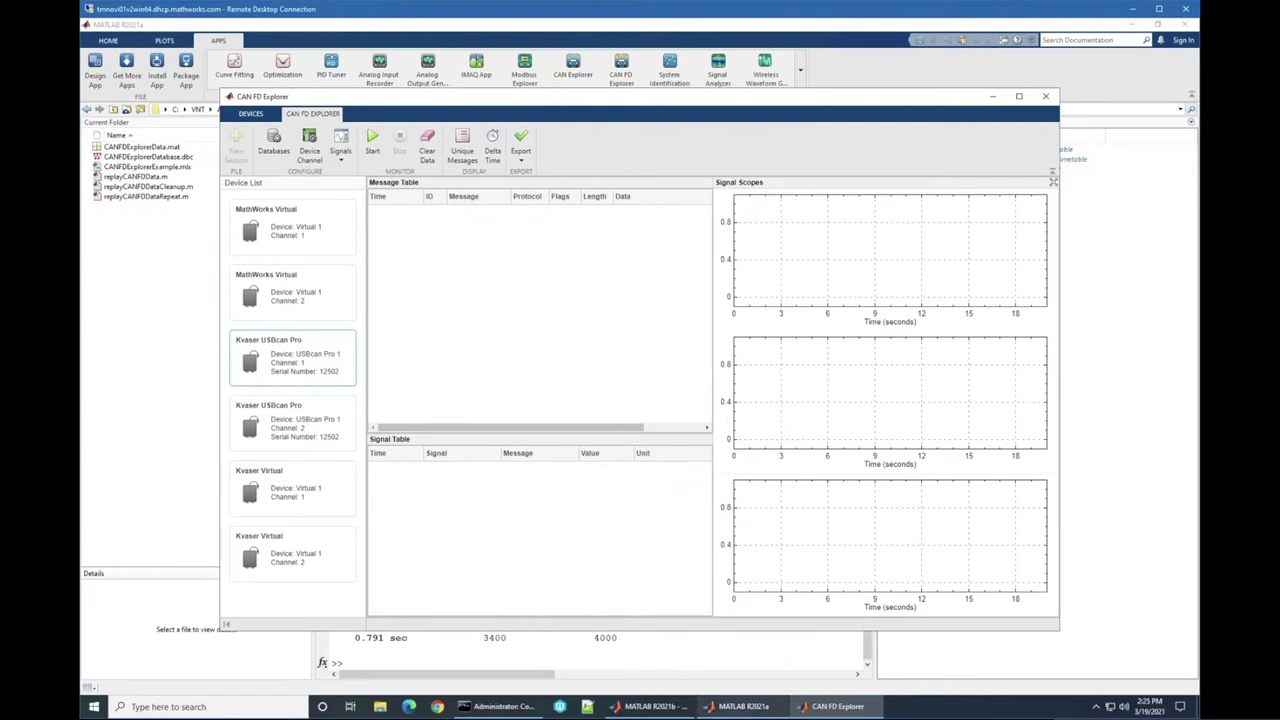
mouse_move(740, 706)
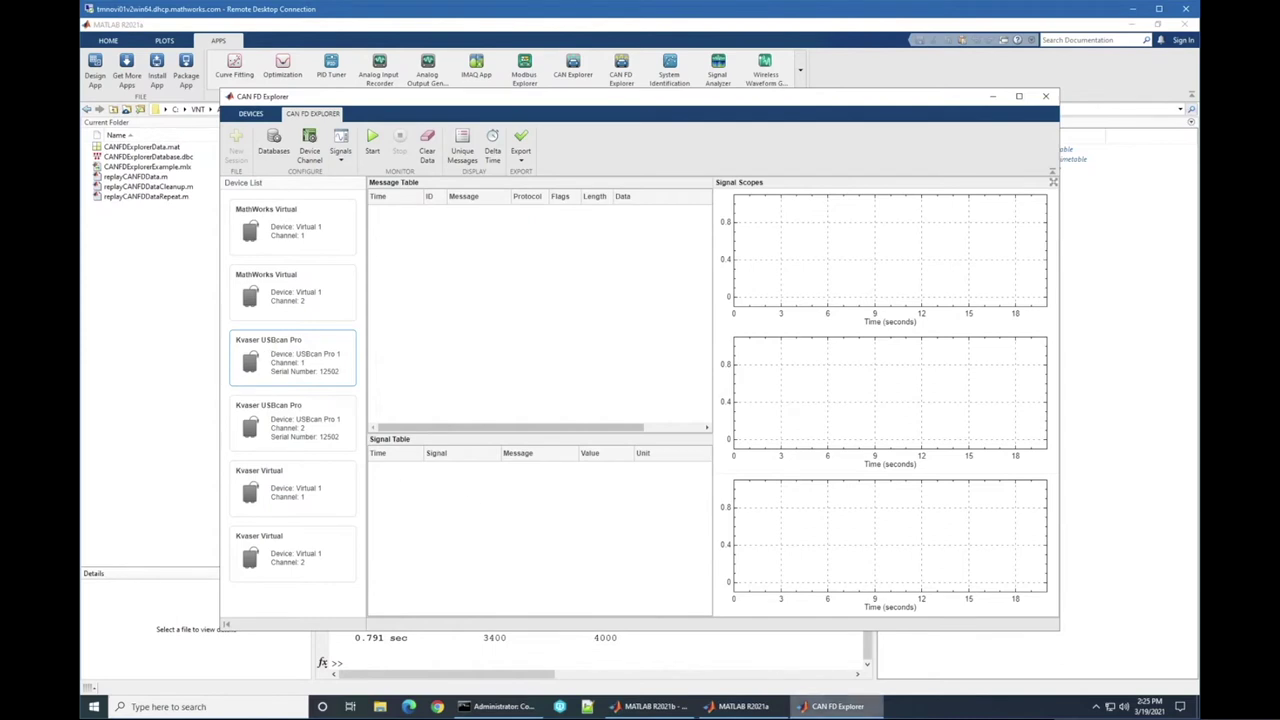
mouse_move(830, 706)
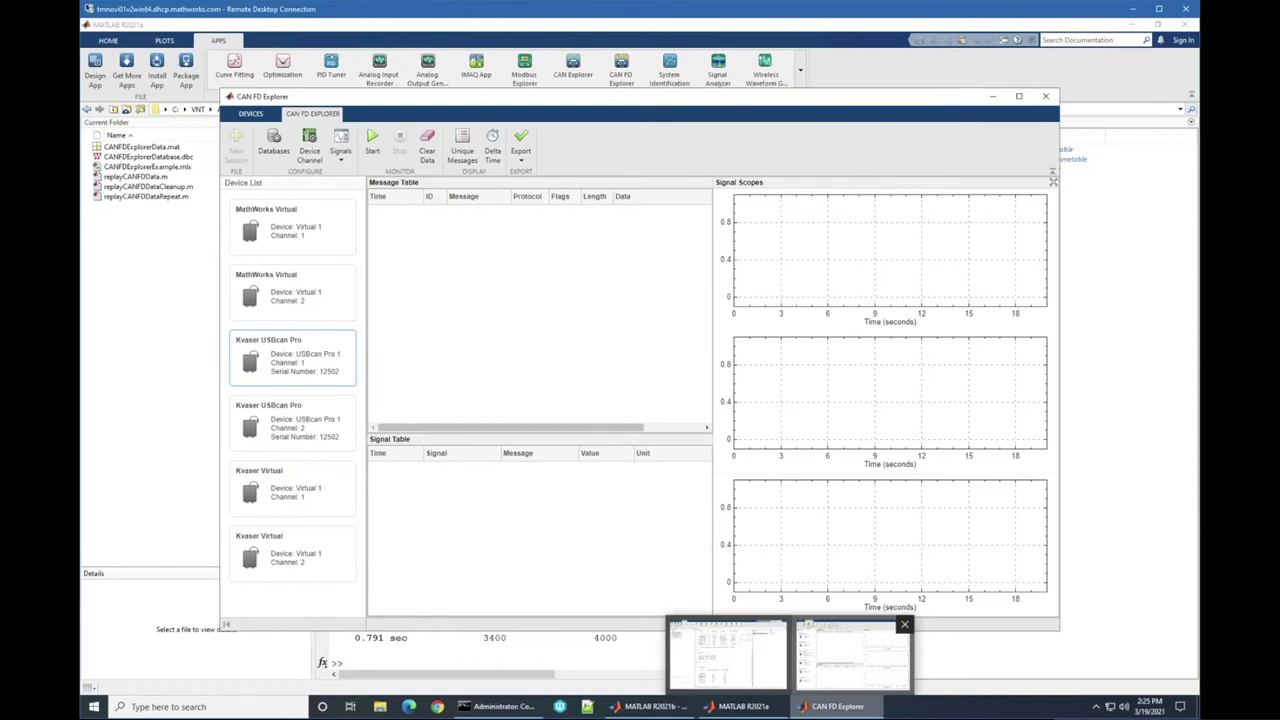